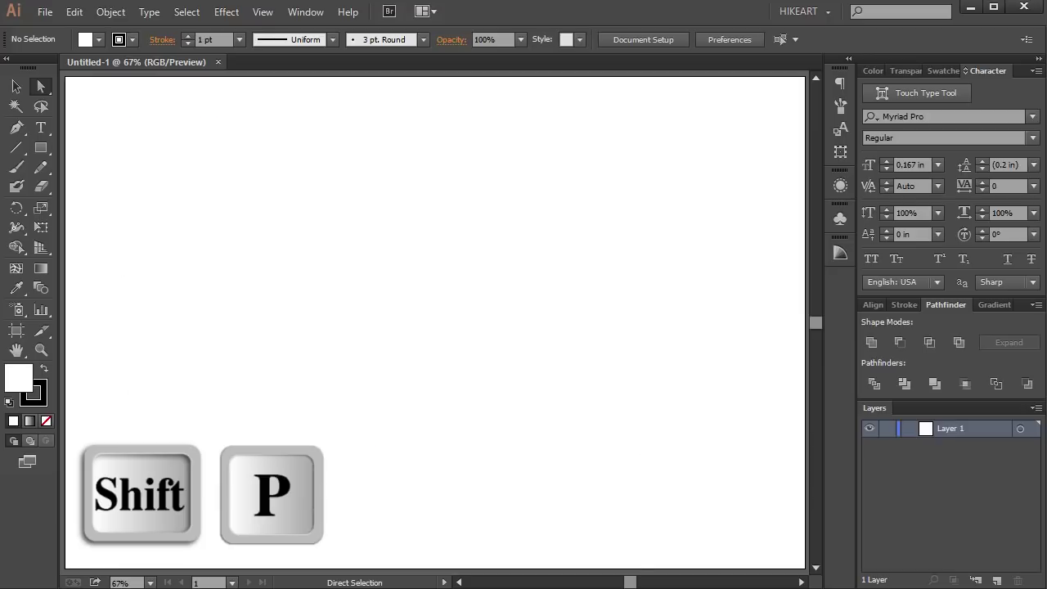
Show the two-point perspective grid with Shift+P and drag it higher on the artboard
{"action": "key", "text": "shift+p"}
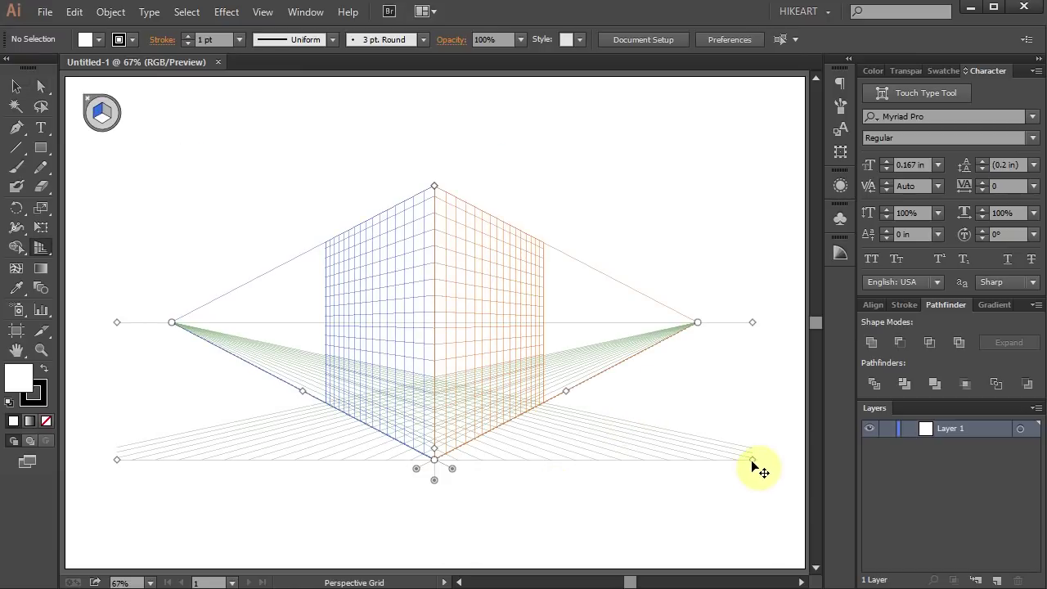
{"action": "left_click_drag", "start_coordinate": [752, 459], "coordinate": [757, 408]}
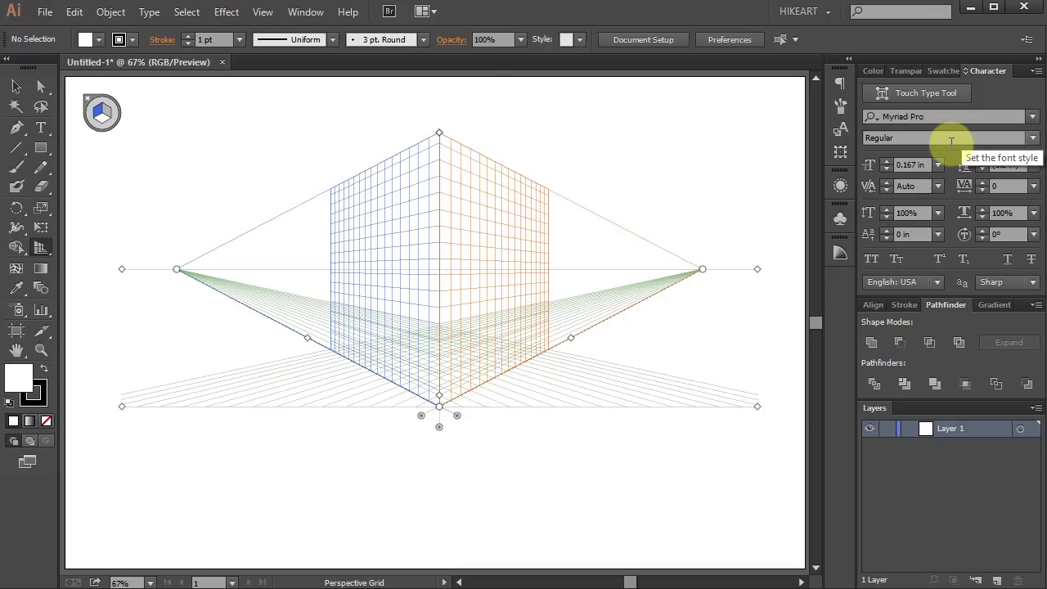
Set the type to Myriad Pro Bold at 1 in and start text at the upper left
{"action": "left_click", "coordinate": [306, 13]}
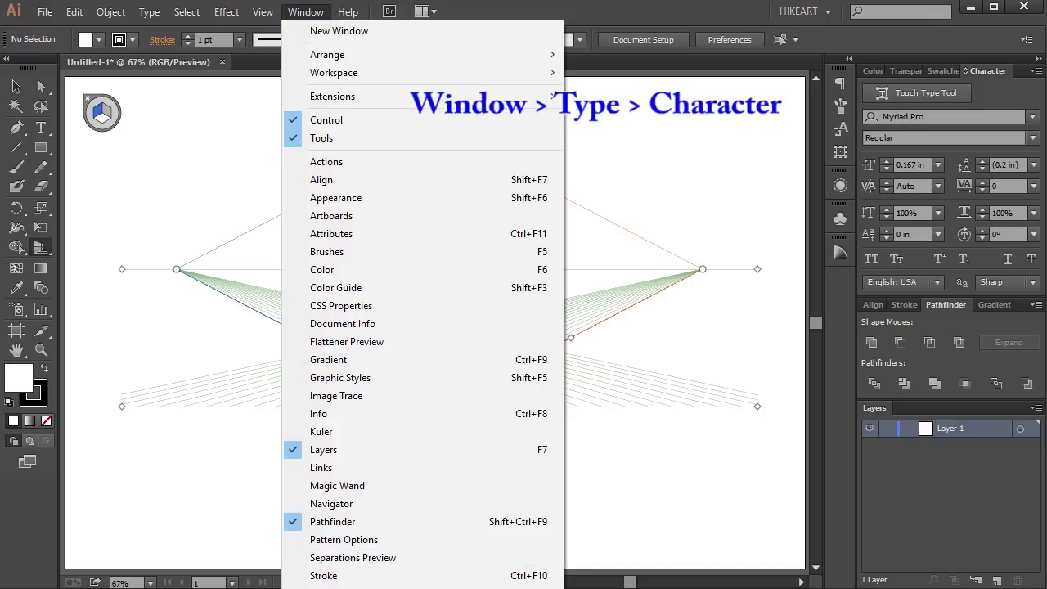
{"action": "left_click", "coordinate": [986, 67]}
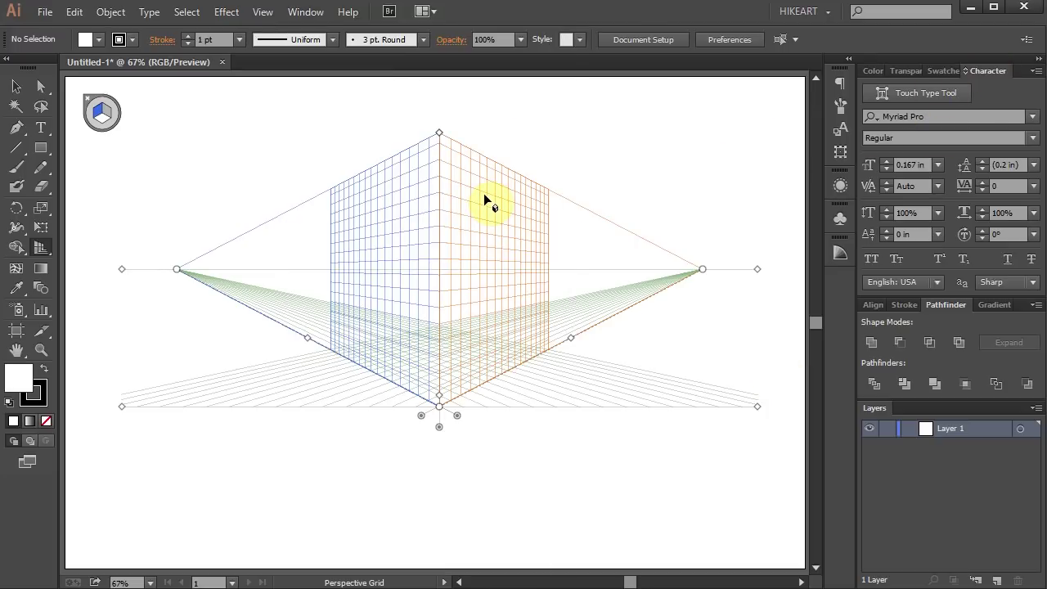
{"action": "key", "text": "t"}
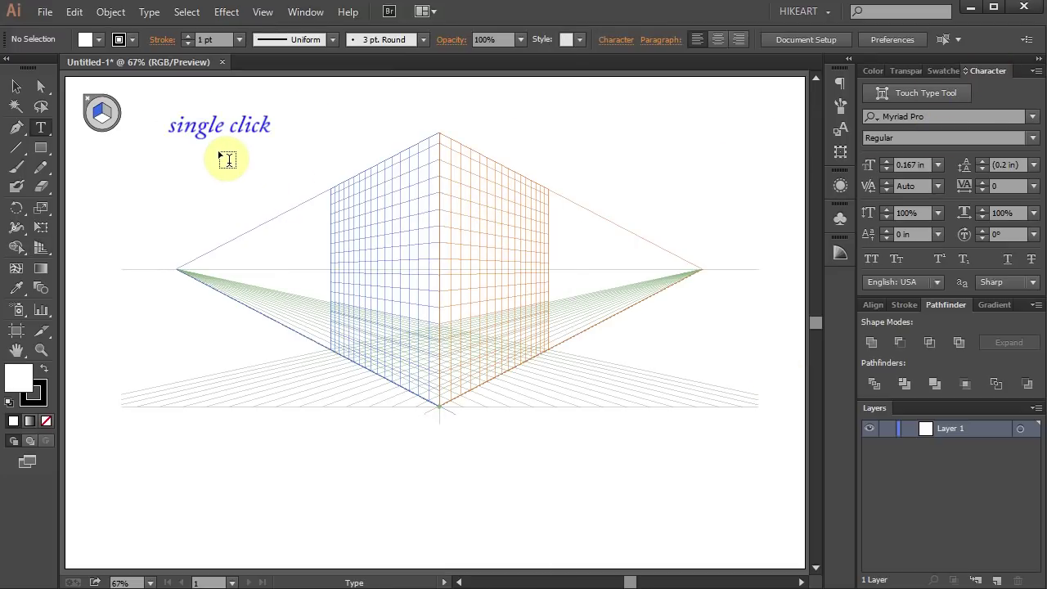
{"action": "left_click", "coordinate": [162, 139]}
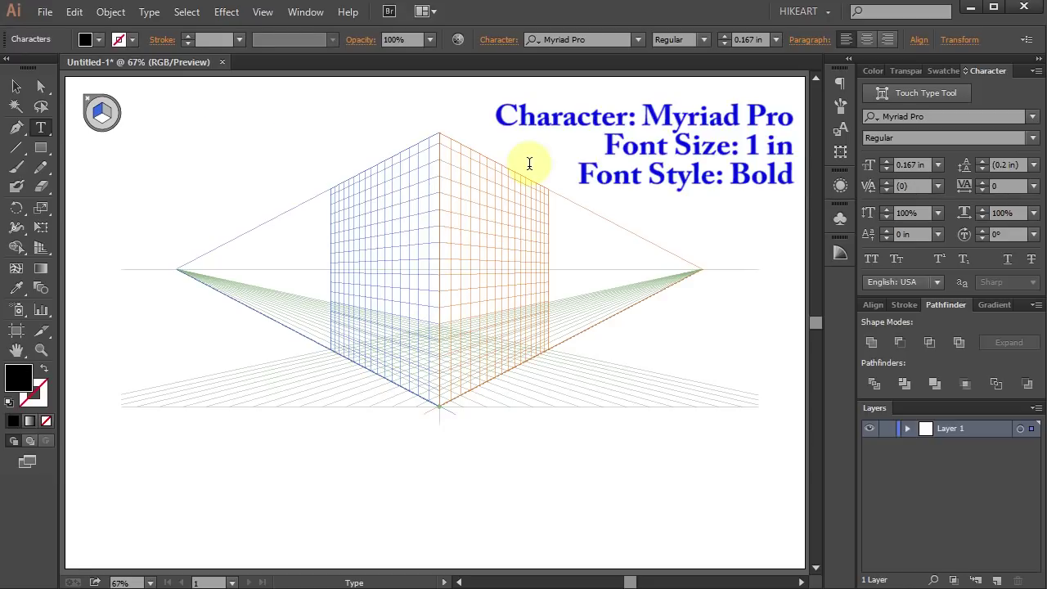
{"action": "left_click", "coordinate": [885, 162]}
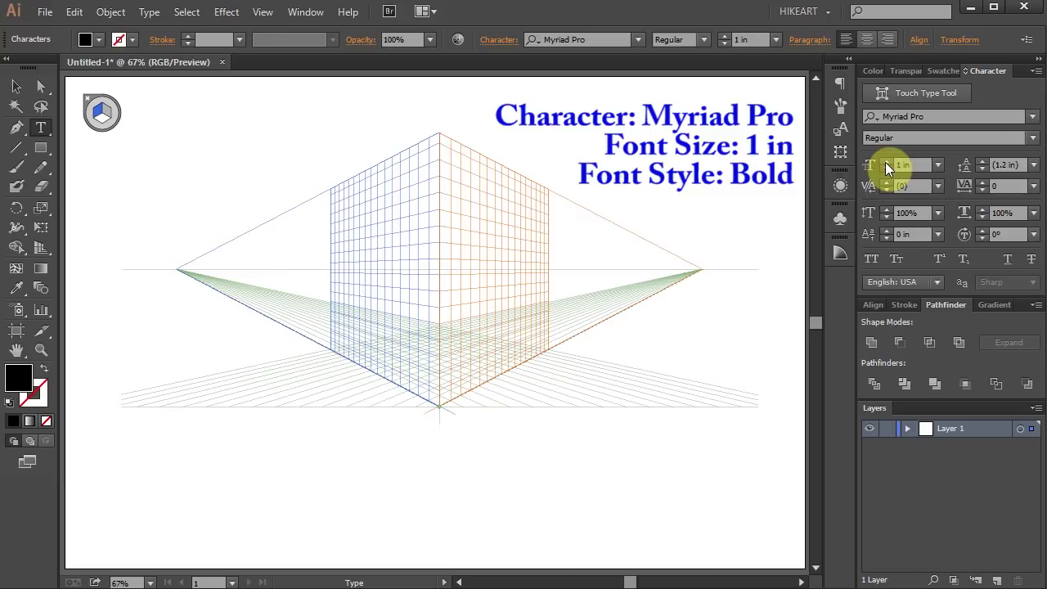
{"action": "left_click", "coordinate": [1033, 137]}
{"action": "left_click", "coordinate": [941, 182]}
{"action": "key", "text": "Escape"}
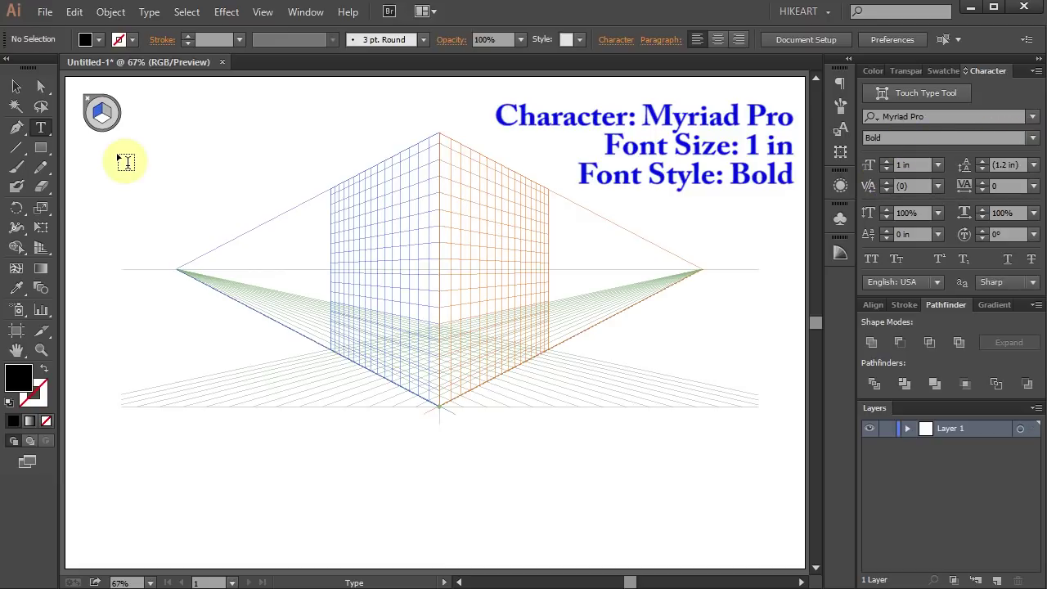
{"action": "left_click", "coordinate": [82, 170]}
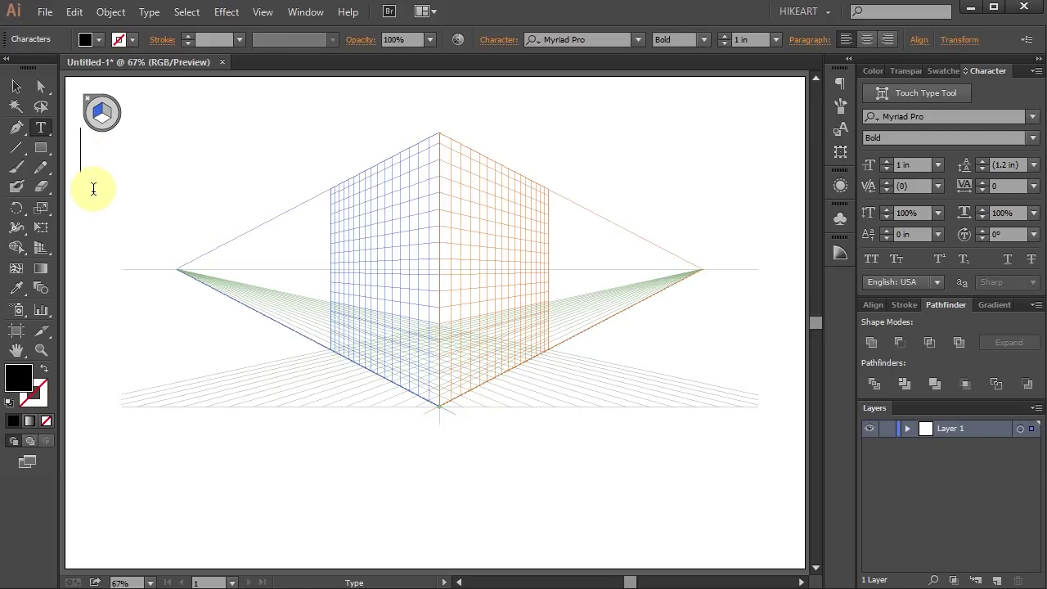
Type HIKE and duplicate it to the right into four copies on one line
{"action": "type", "text": "HI"}
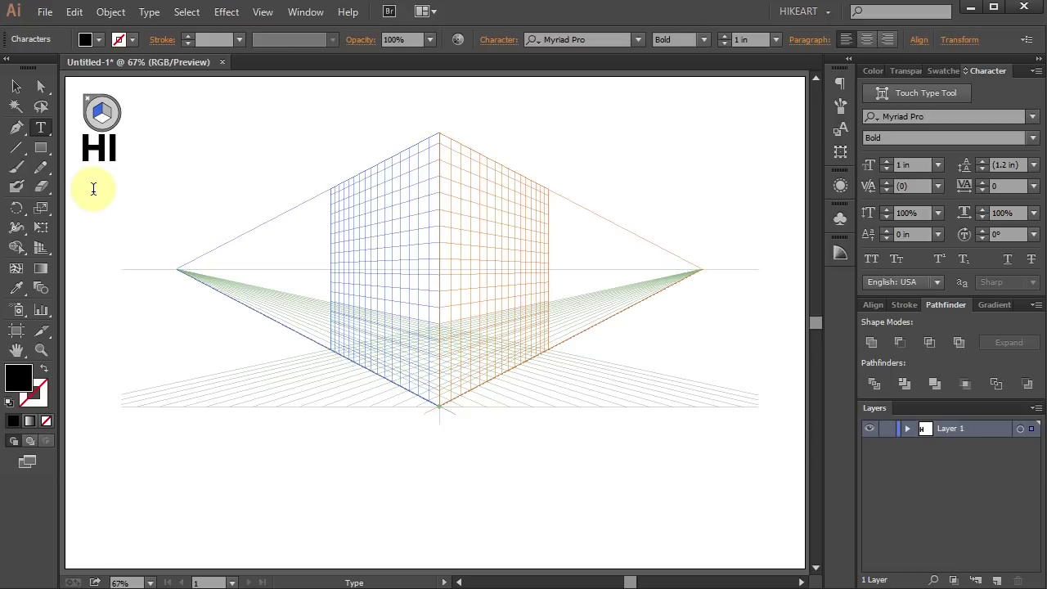
{"action": "type", "text": "KE"}
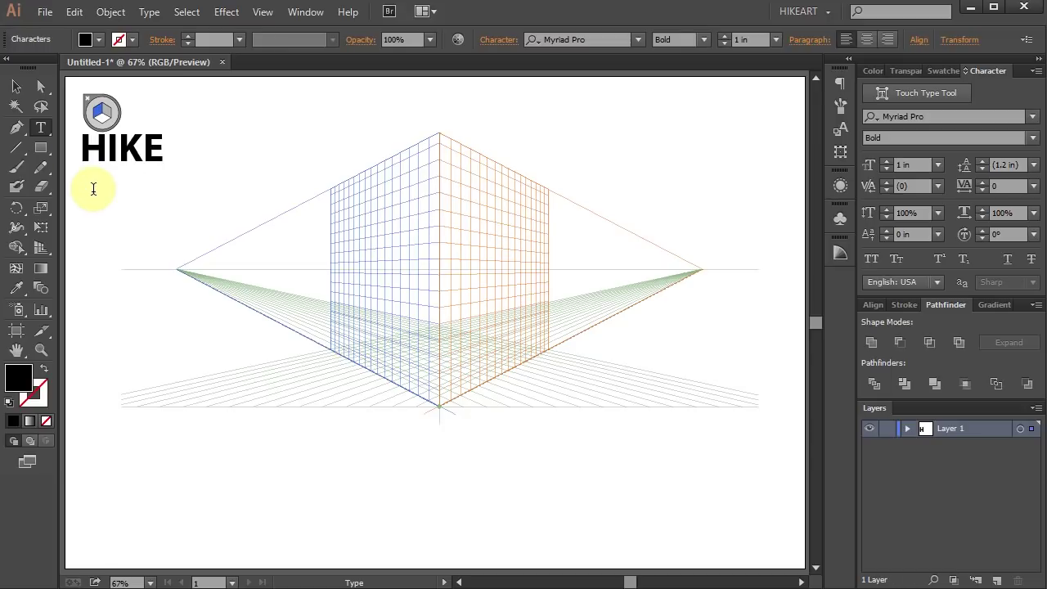
{"action": "key", "text": "ctrl"}
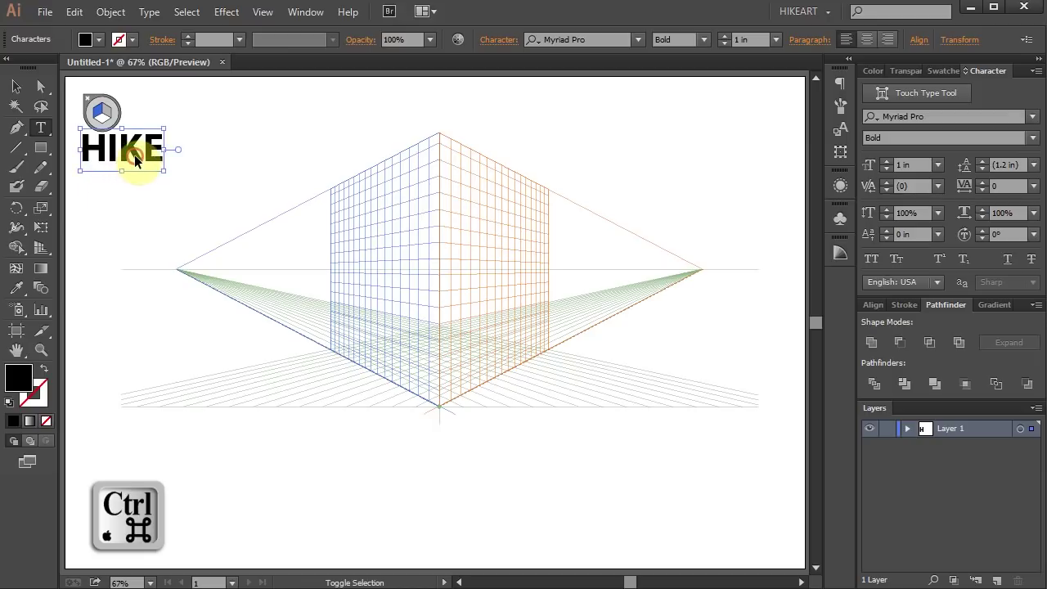
{"action": "left_click_drag", "start_coordinate": [136, 157], "coordinate": [285, 149]}
{"action": "key", "text": "alt"}
{"action": "key", "text": "ctrl+d"}
{"action": "key", "text": "ctrl+d"}
Retype the three copies as ART, YOUTUBE and CHANNEL
{"action": "double_click", "coordinate": [208, 147]}
{"action": "type", "text": "ART"}
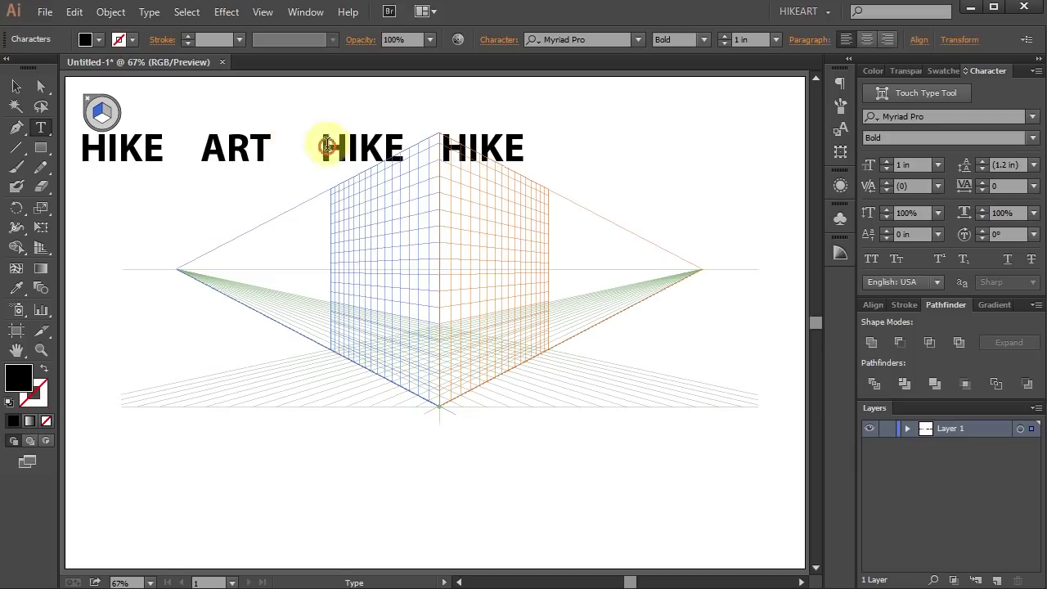
{"action": "double_click", "coordinate": [327, 147]}
{"action": "type", "text": "YOUTUBE"}
{"action": "double_click", "coordinate": [572, 147]}
{"action": "type", "text": "CHANNEL"}
{"action": "key", "text": "Escape"}
Select all four words and move the row to the top of the artboard
{"action": "left_click_drag", "start_coordinate": [737, 207], "coordinate": [81, 111]}
{"action": "left_click_drag", "start_coordinate": [378, 154], "coordinate": [421, 103]}
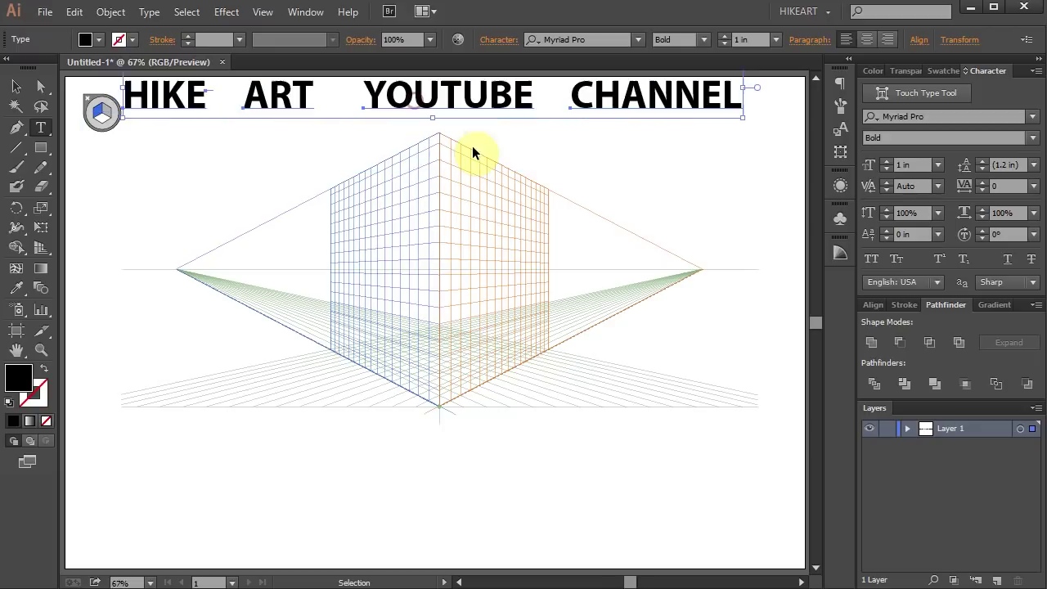
{"action": "left_click", "coordinate": [603, 175], "text": "ctrl"}
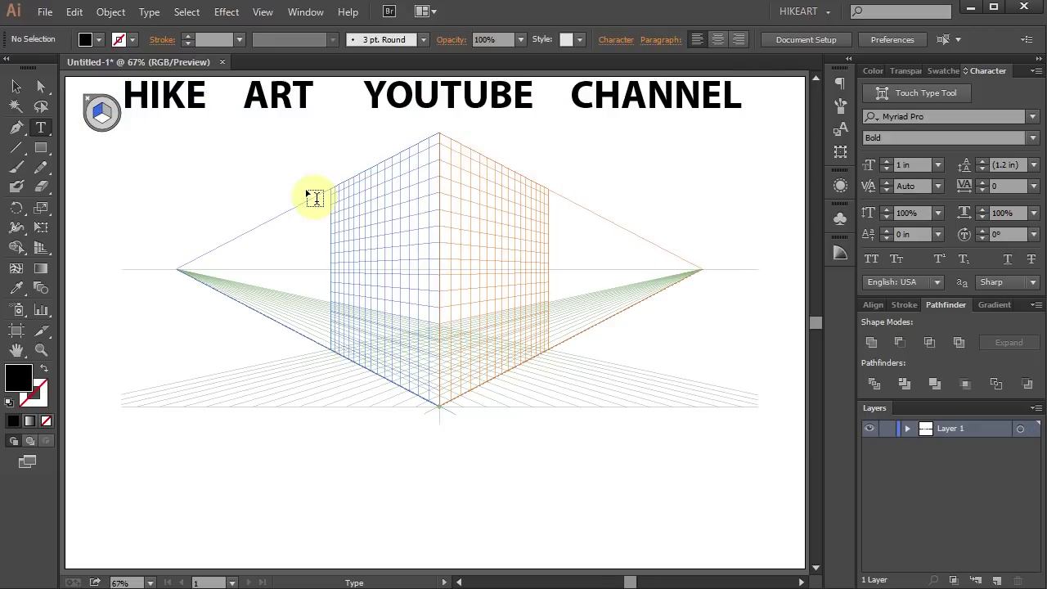
{"action": "key", "text": "v"}
{"action": "key", "text": "shift+v"}
{"action": "left_click_drag", "start_coordinate": [172, 97], "coordinate": [360, 225]}
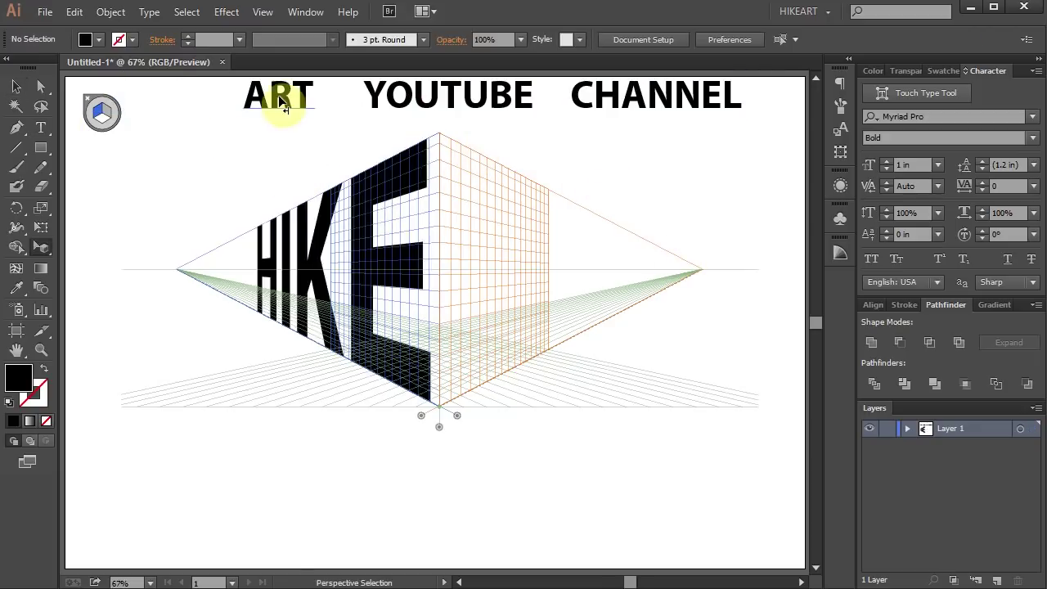
{"action": "key", "text": "ctrl+z"}
{"action": "key", "text": "v"}
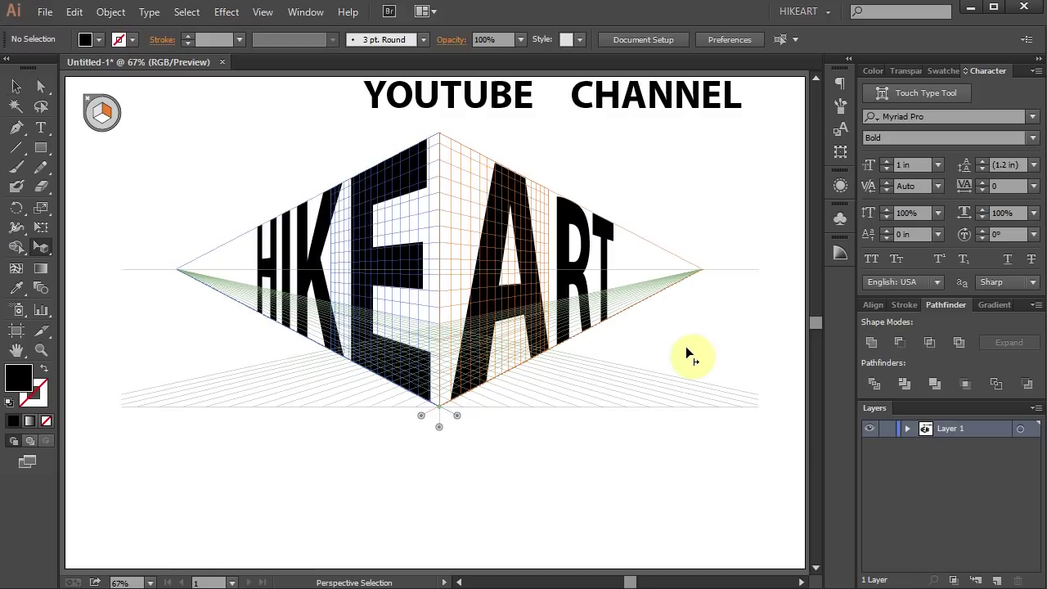
{"action": "key", "text": "ctrl+z"}
{"action": "key", "text": "v"}
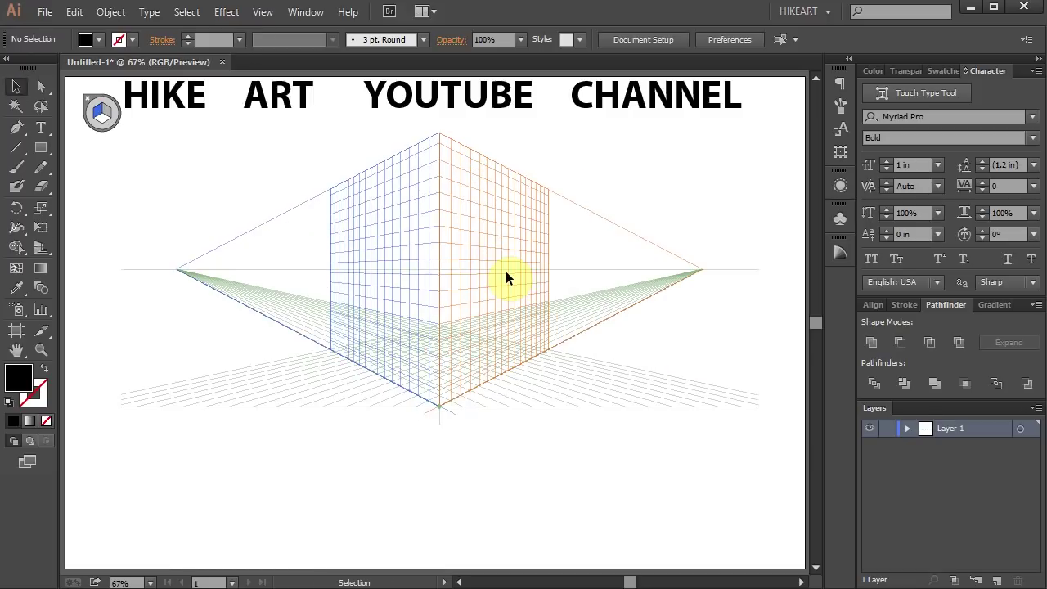
{"action": "key", "text": "shift+v"}
{"action": "left_click_drag", "start_coordinate": [475, 98], "coordinate": [398, 432]}
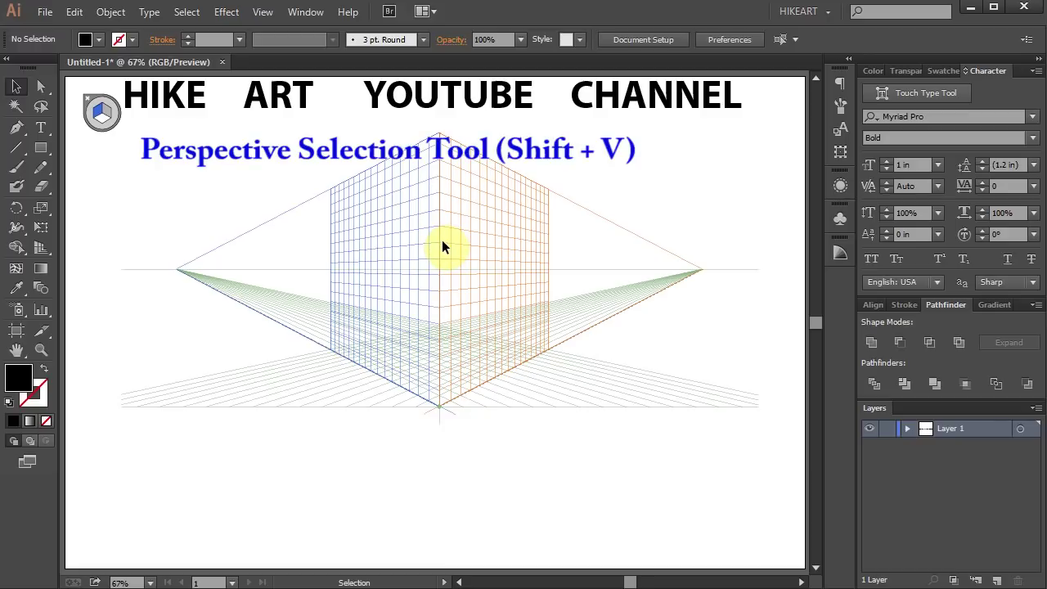
{"action": "key", "text": "shift+v"}
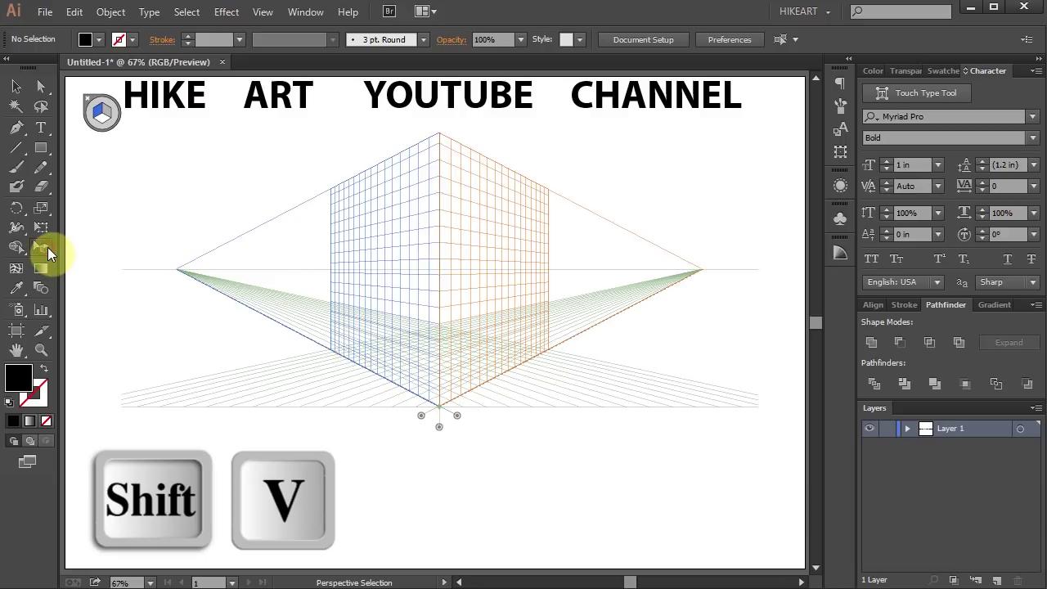
{"action": "mouse_move", "coordinate": [48, 247]}
{"action": "left_mouse_down"}
{"action": "mouse_move", "coordinate": [133, 267]}
{"action": "mouse_move", "coordinate": [42, 244]}
{"action": "left_mouse_up"}
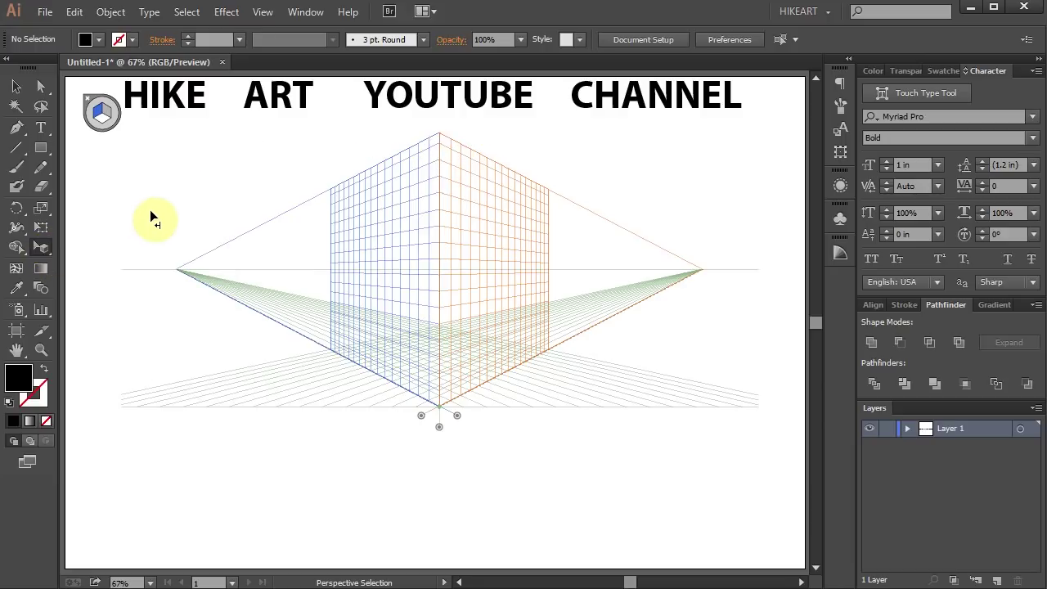
Attach HIKE to the left perspective plane (plane 1), sized to fill the wall
{"action": "key", "text": "1"}
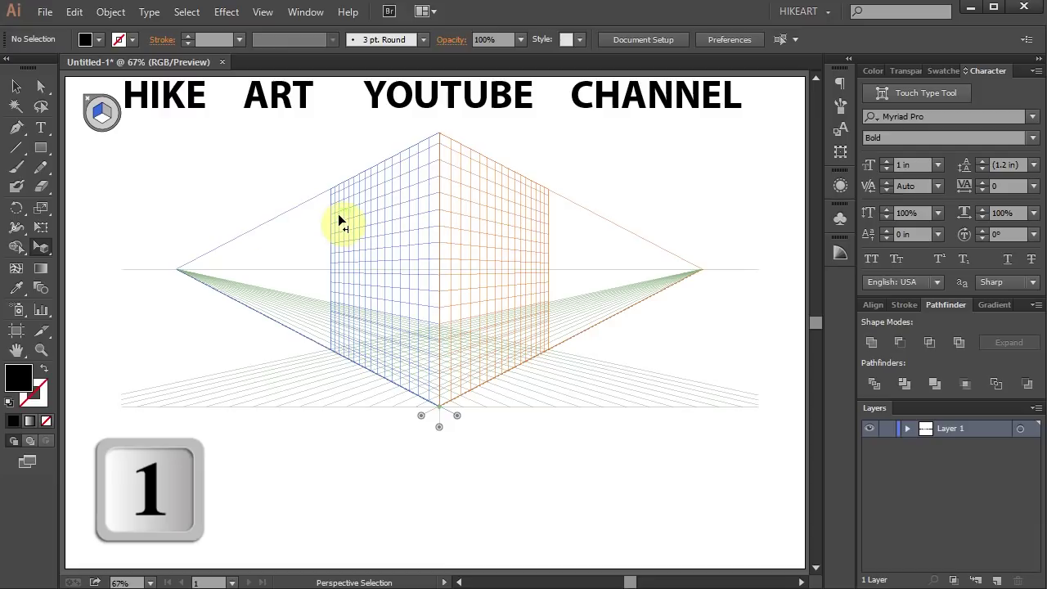
{"action": "left_click", "coordinate": [172, 97]}
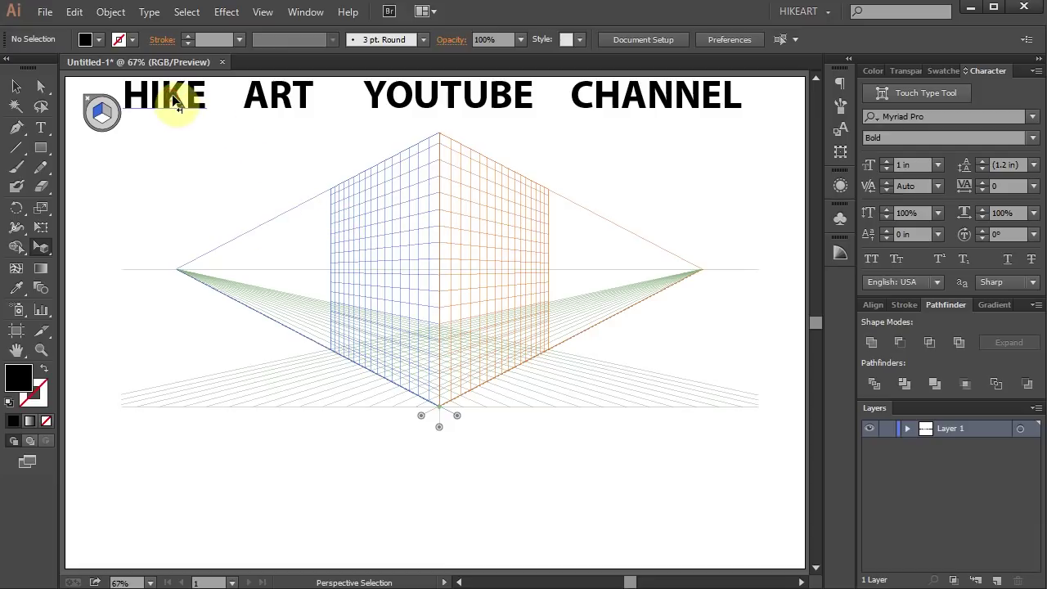
{"action": "left_click_drag", "start_coordinate": [171, 96], "coordinate": [212, 353]}
{"action": "key", "text": "shift"}
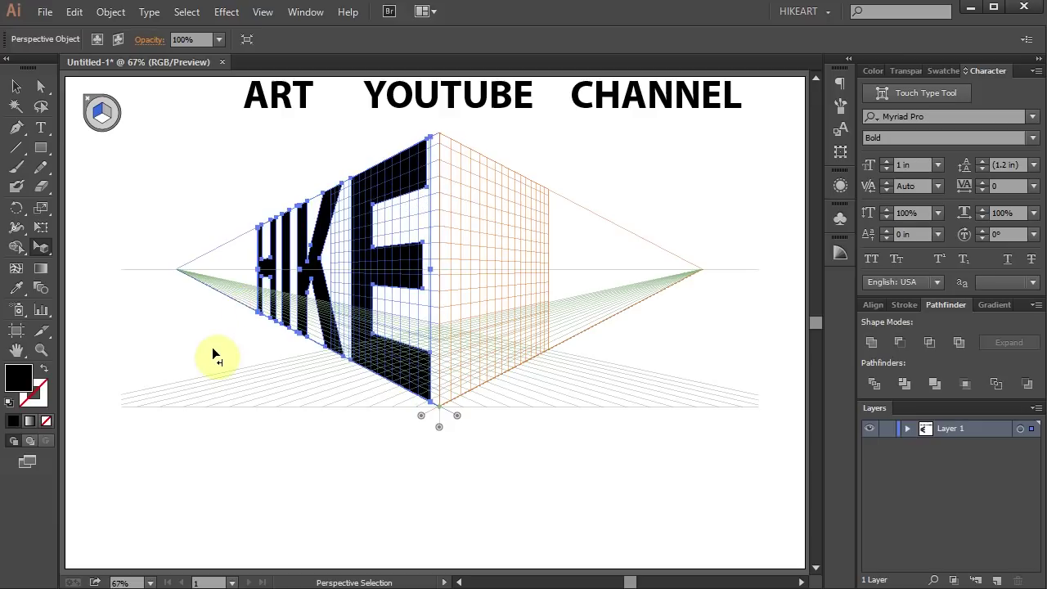
{"action": "left_click", "coordinate": [227, 357]}
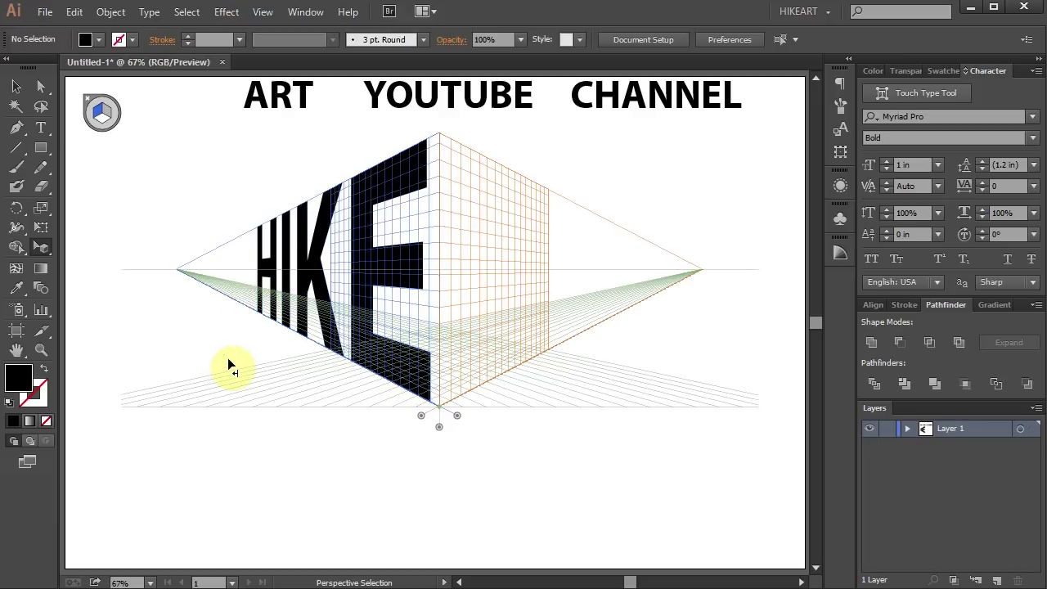
Drop ART onto the right plane (plane 3) beside HIKE, forming HIKEART around the corner
{"action": "left_click_drag", "start_coordinate": [278, 95], "coordinate": [491, 286]}
{"action": "key", "text": "3"}
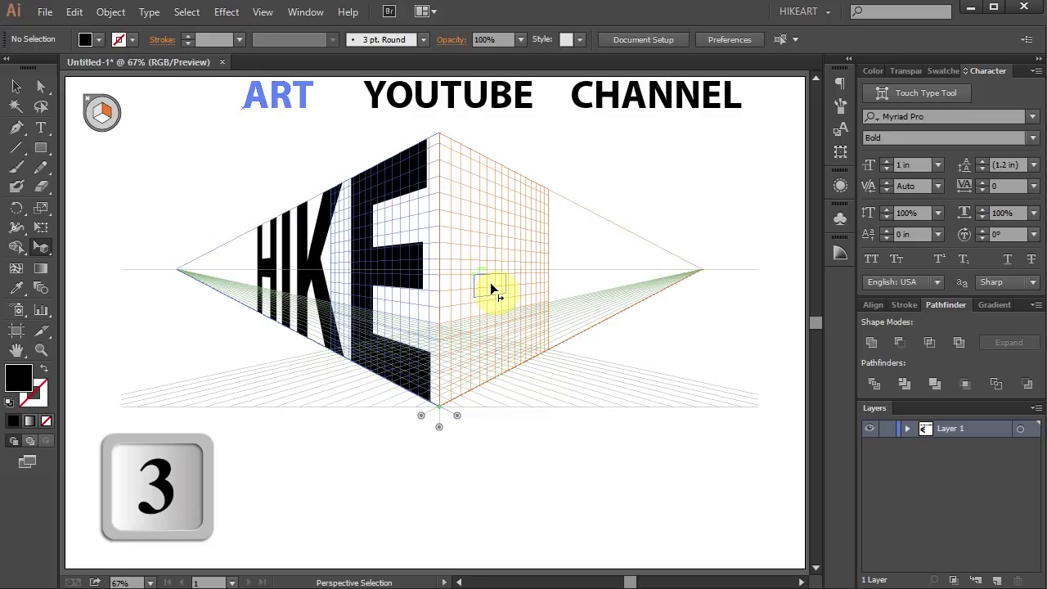
{"action": "left_click_drag", "start_coordinate": [491, 285], "coordinate": [612, 364]}
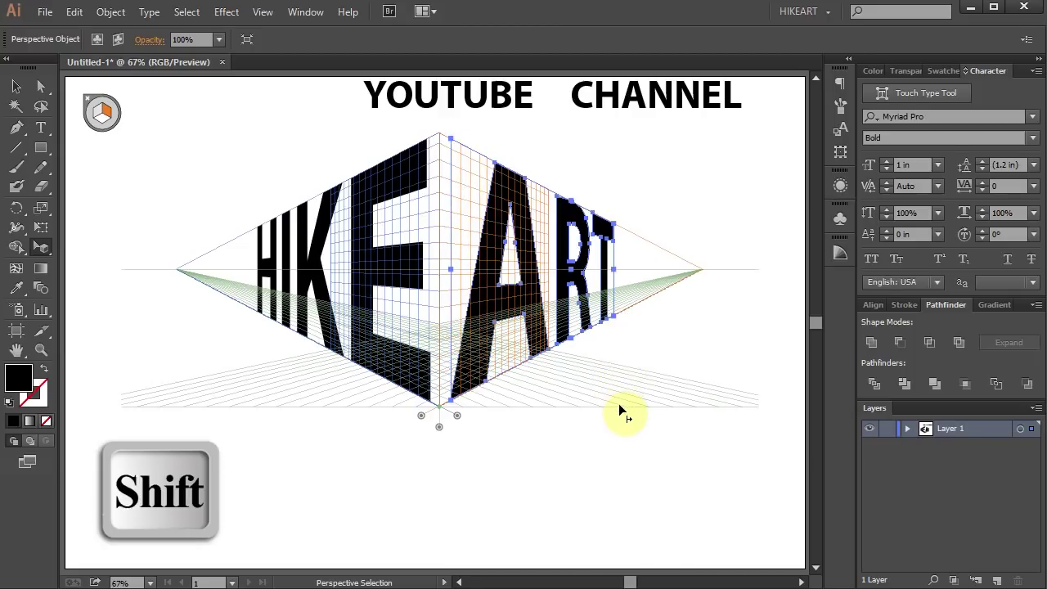
{"action": "left_click", "coordinate": [669, 347]}
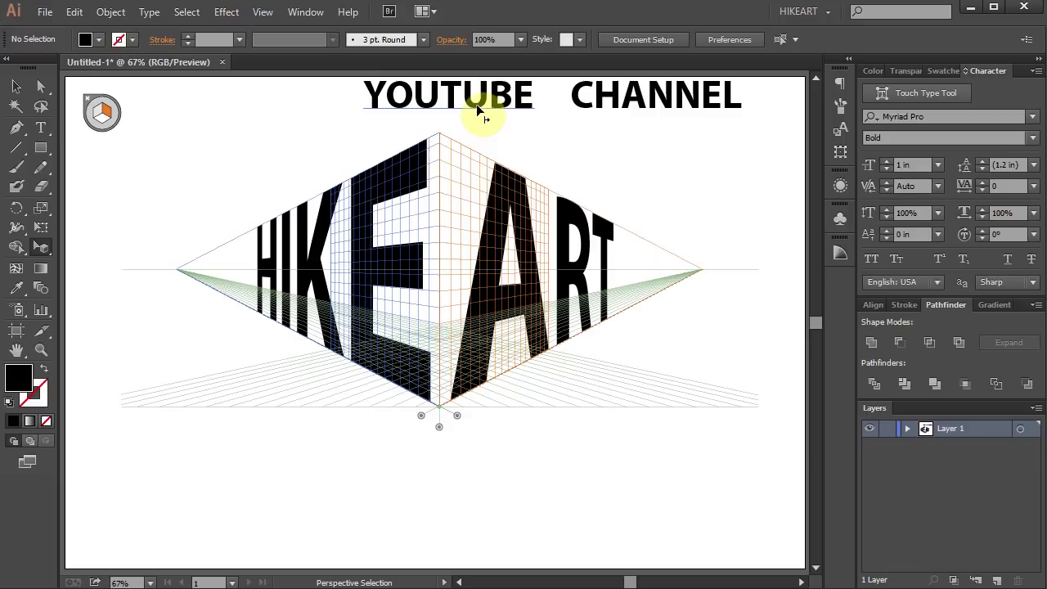
Place YOUTUBE on the floor plane (plane 2) at left and scale it up proportionally
{"action": "left_click_drag", "start_coordinate": [476, 105], "coordinate": [466, 187]}
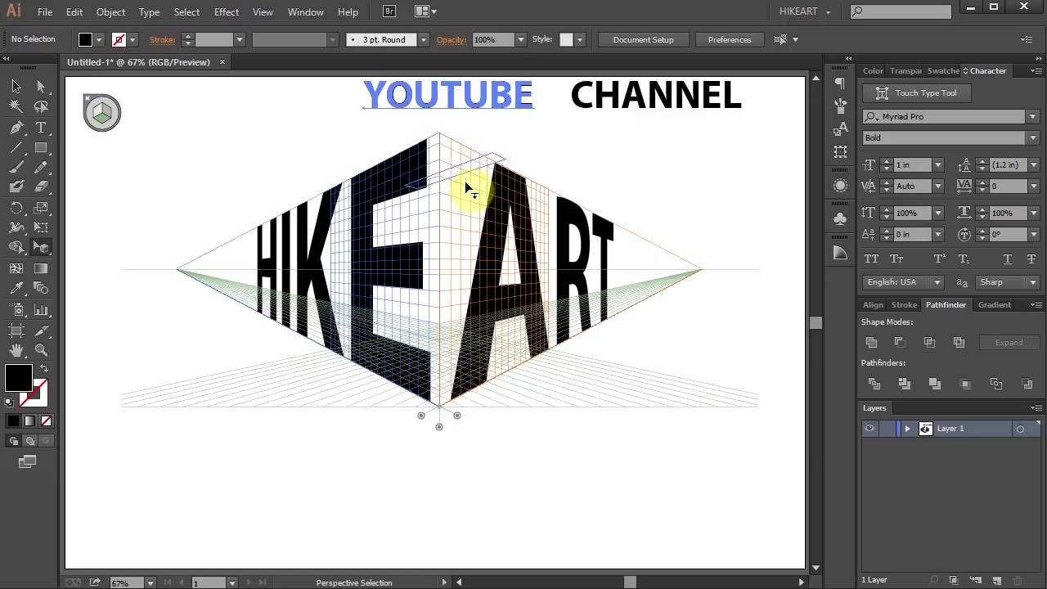
{"action": "key", "text": "2"}
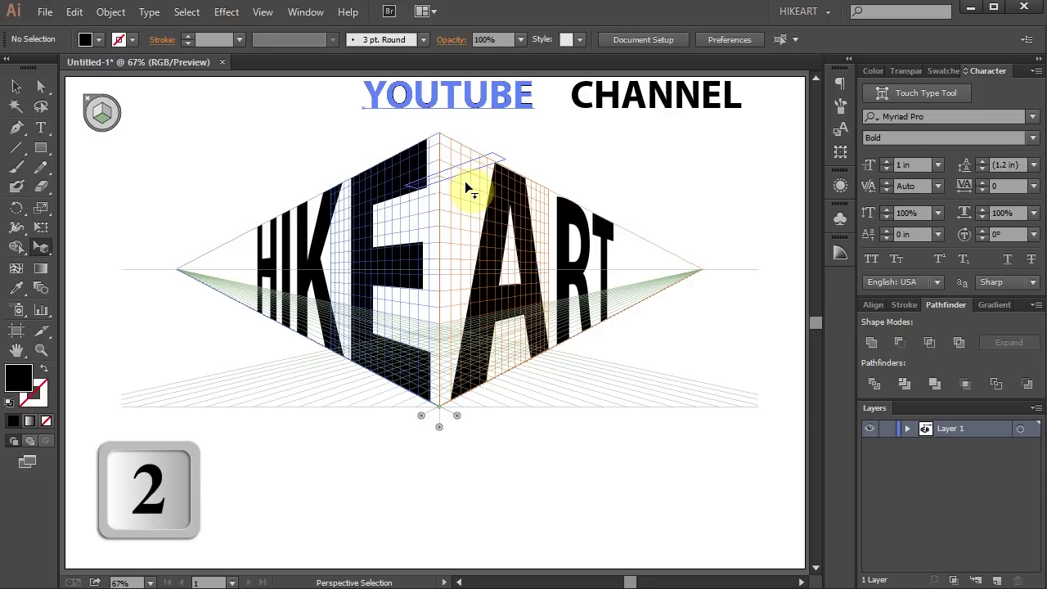
{"action": "left_click_drag", "start_coordinate": [465, 181], "coordinate": [361, 432]}
{"action": "left_click_drag", "start_coordinate": [301, 378], "coordinate": [182, 334]}
{"action": "left_click", "coordinate": [406, 485]}
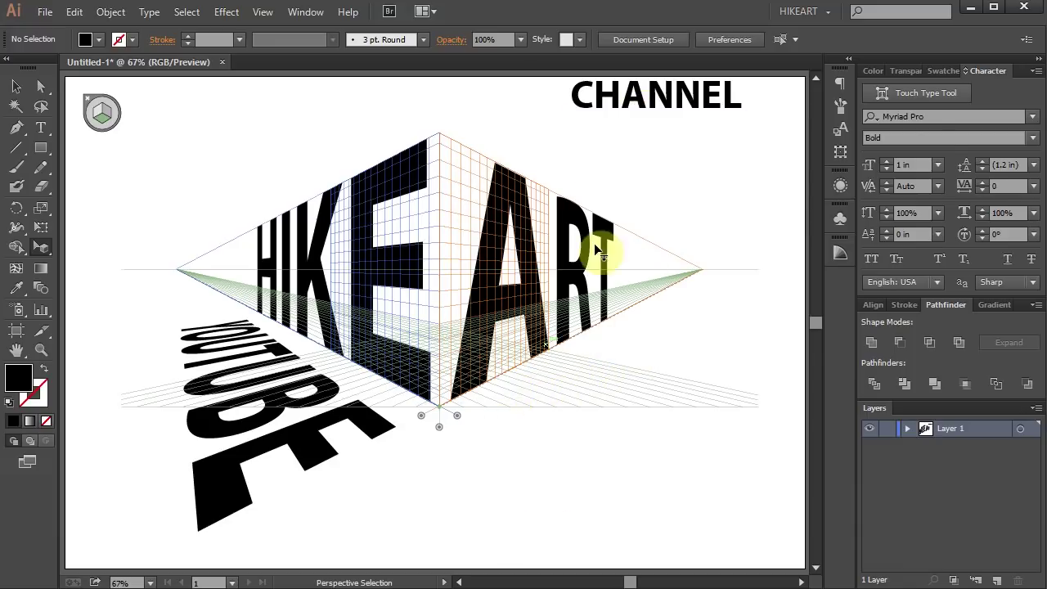
Try dropping CHANNEL onto the right floor plane, then undo that placement
{"action": "left_click_drag", "start_coordinate": [663, 116], "coordinate": [602, 449]}
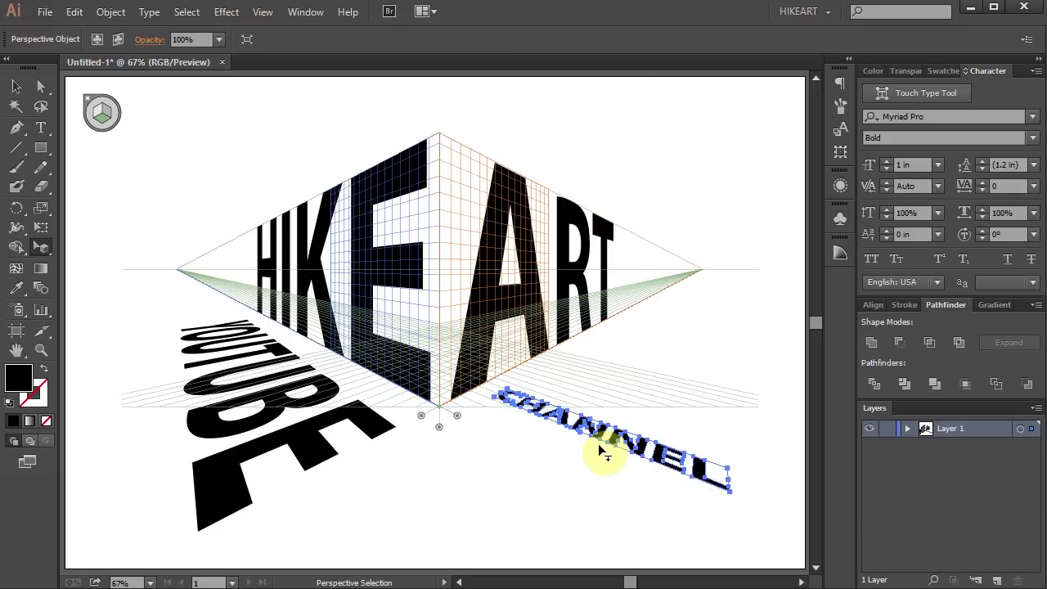
{"action": "key", "text": "ctrl+z"}
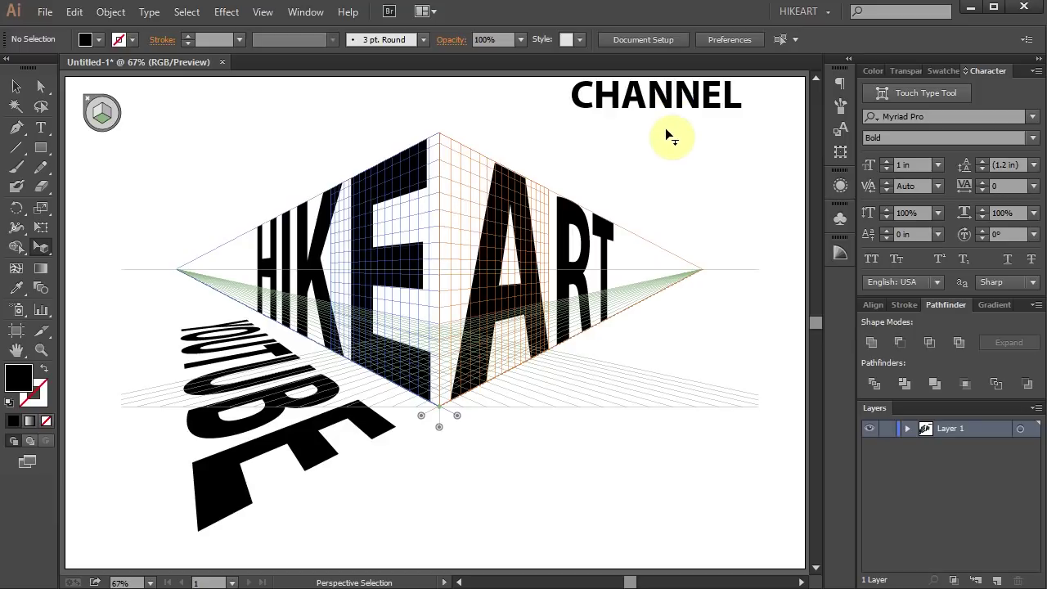
{"action": "key", "text": "ctrl+shift+z"}
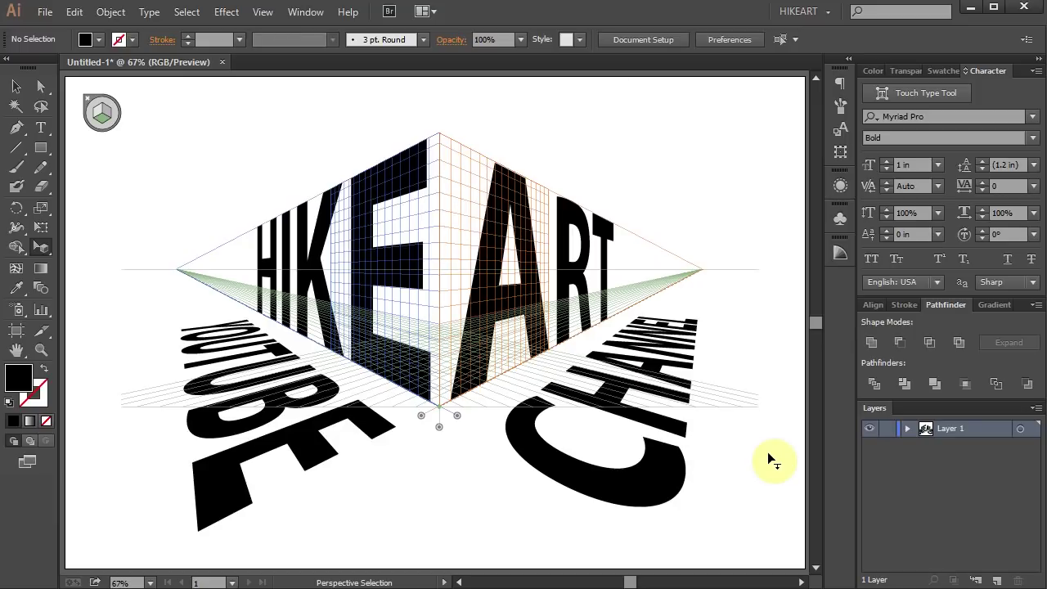
{"action": "key", "text": "ctrl+z"}
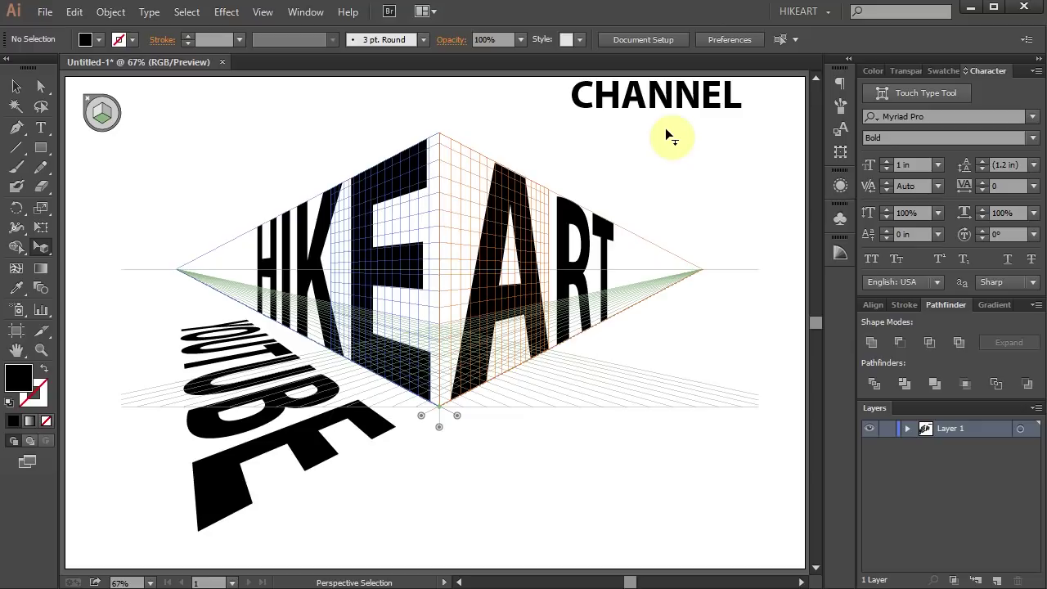
Rotate the flat CHANNEL text 90° and move it enlarged onto the right floor plane
{"action": "key", "text": "v"}
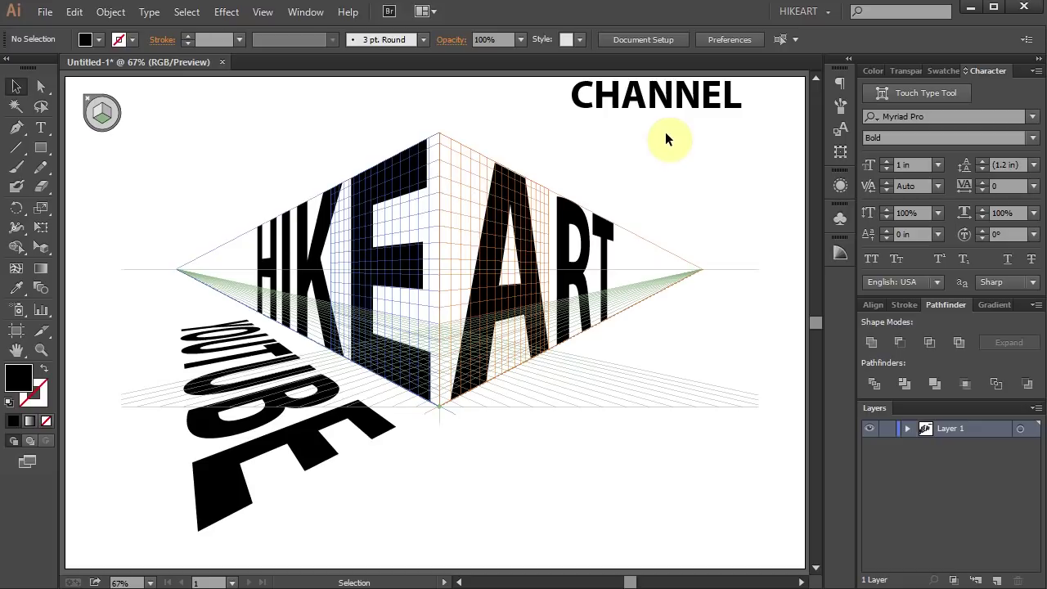
{"action": "left_click_drag", "start_coordinate": [660, 104], "coordinate": [682, 199]}
{"action": "left_click_drag", "start_coordinate": [769, 156], "coordinate": [666, 104]}
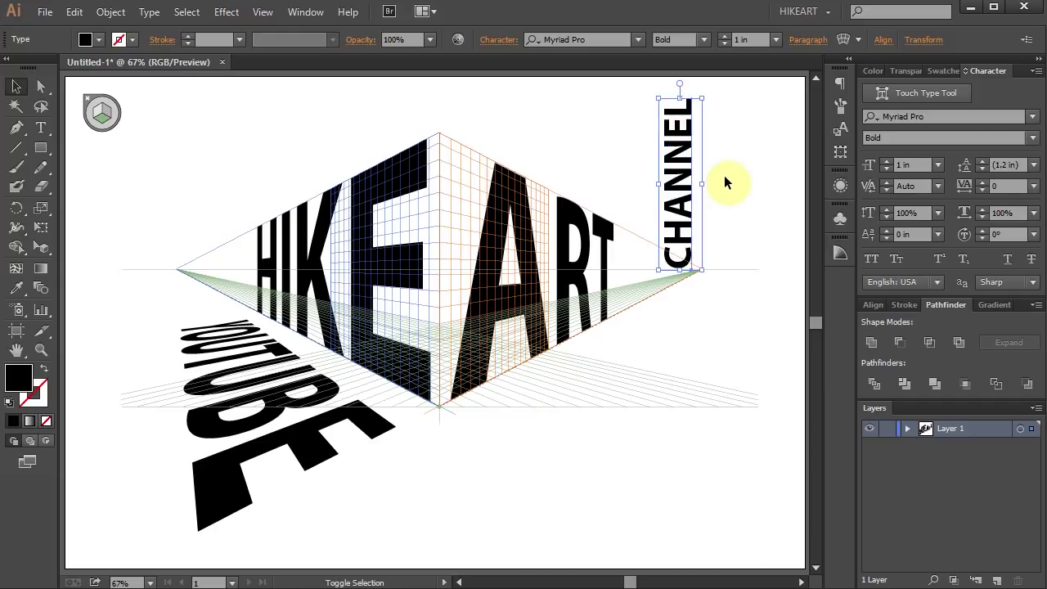
{"action": "key", "text": "shift+v"}
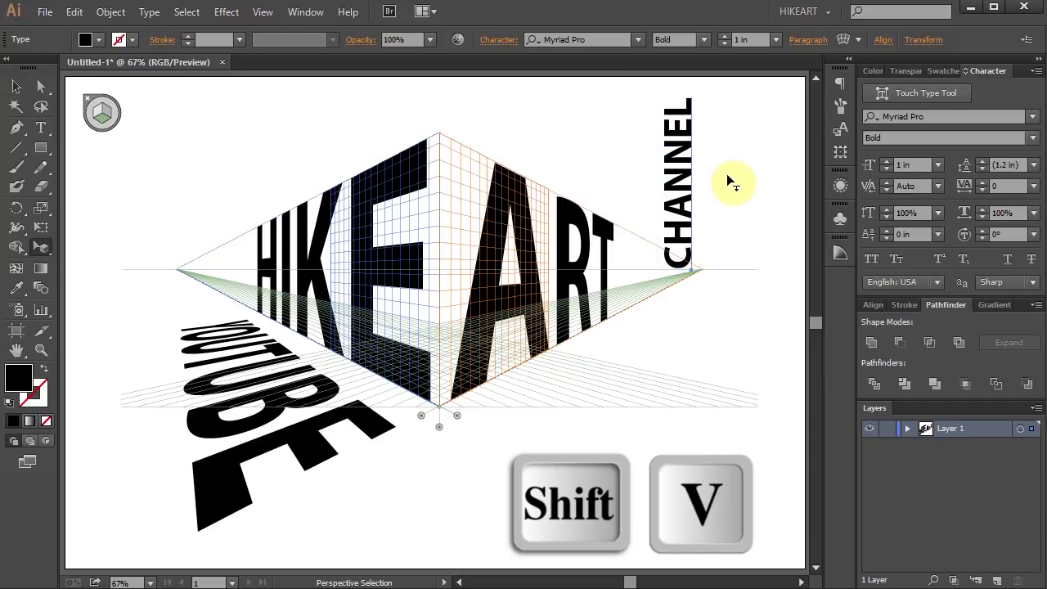
{"action": "left_click_drag", "start_coordinate": [686, 260], "coordinate": [683, 324]}
{"action": "left_click", "coordinate": [772, 460]}
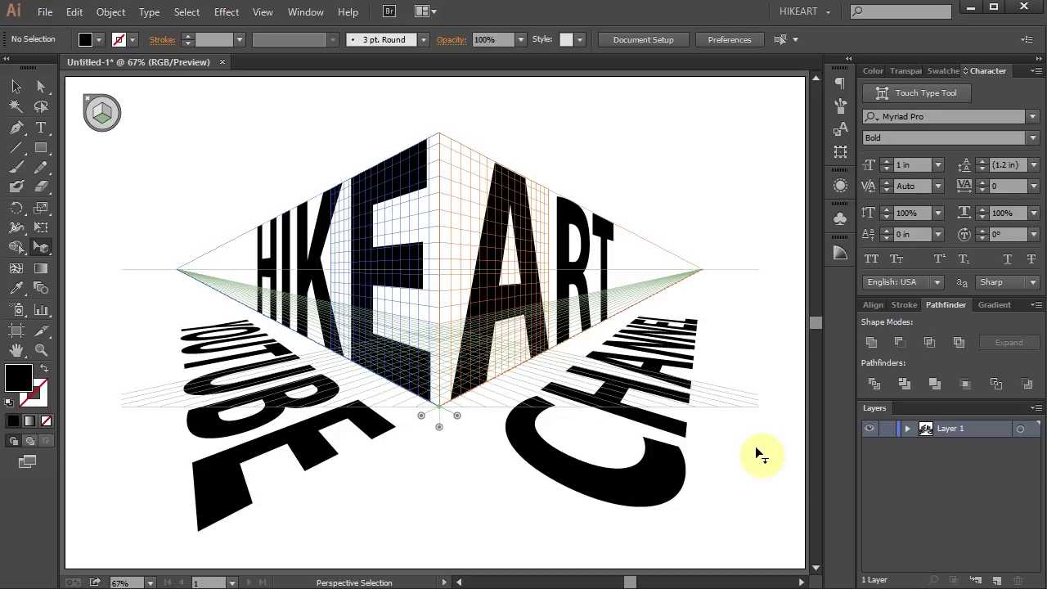
Select HIKE on the left wall and try applying a swatch colour to it
{"action": "left_click", "coordinate": [322, 251]}
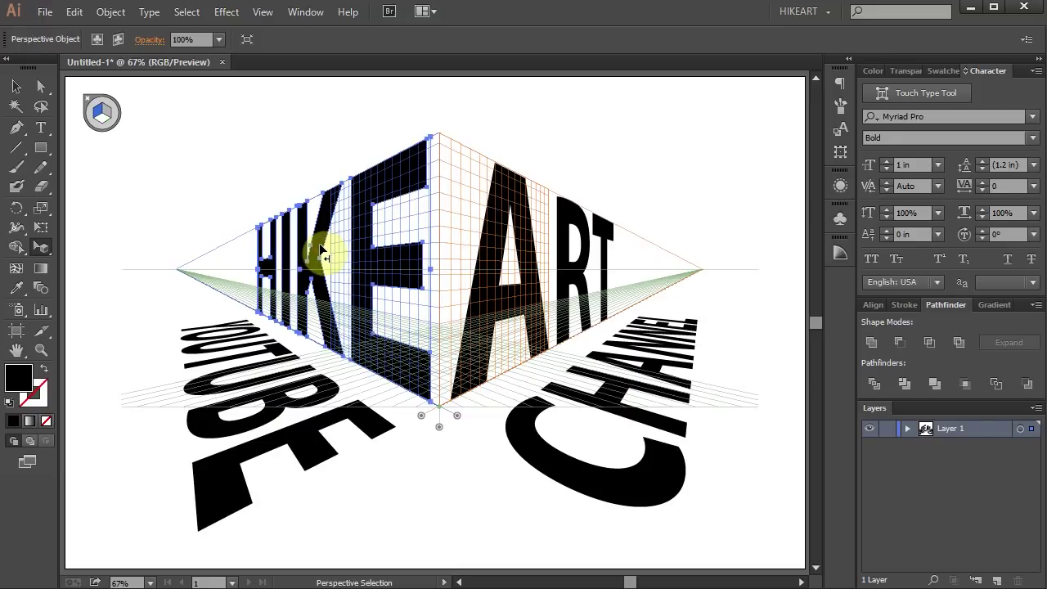
{"action": "key", "text": "t"}
{"action": "key", "text": "shift+v"}
{"action": "left_click", "coordinate": [321, 245]}
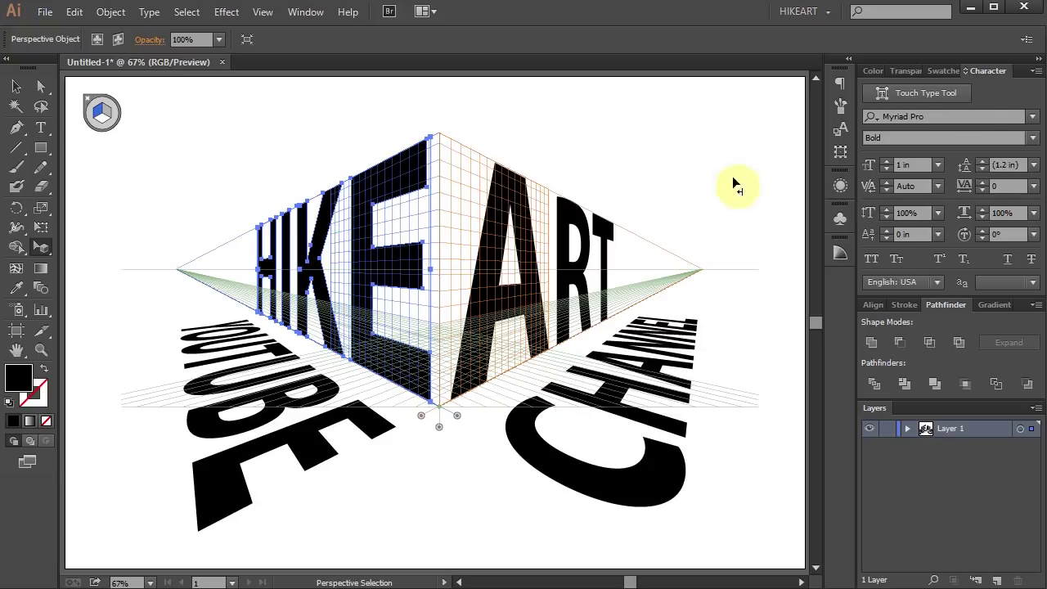
{"action": "left_click", "coordinate": [947, 71]}
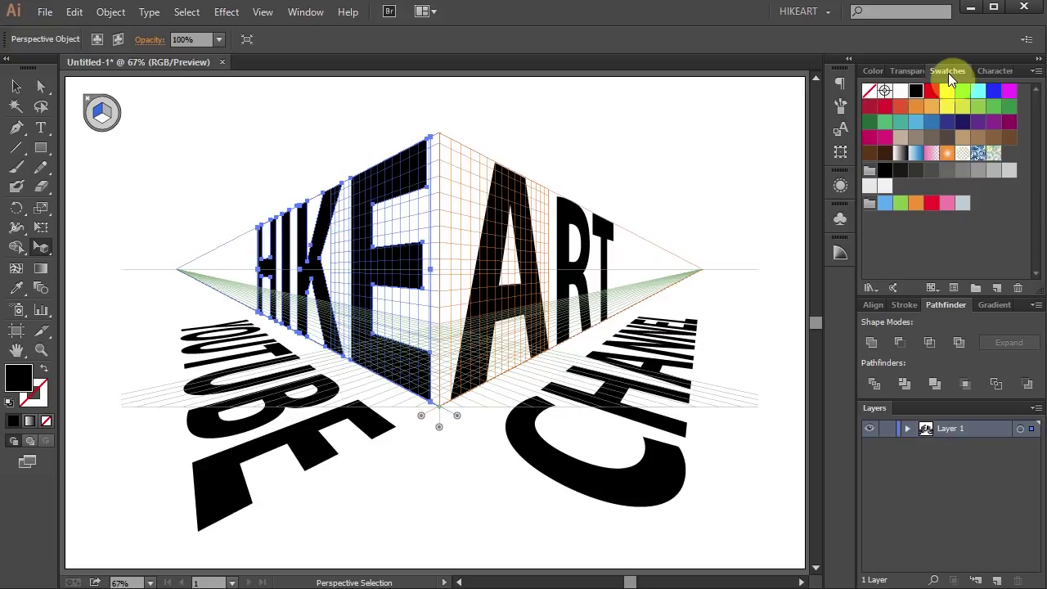
{"action": "left_click", "coordinate": [886, 206]}
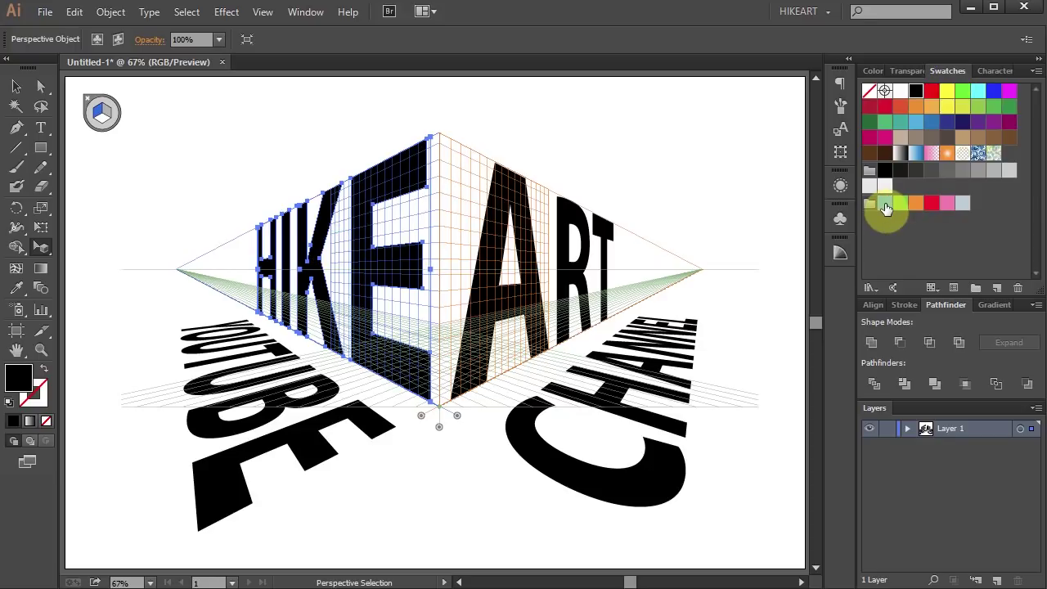
{"action": "left_click", "coordinate": [567, 157]}
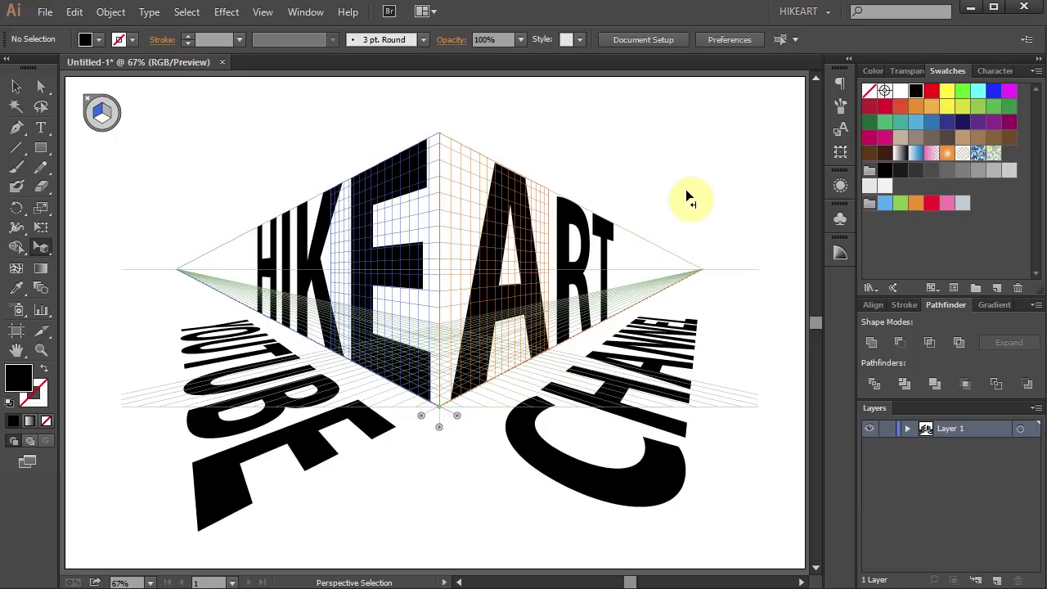
Reselect HIKE with Perspective Selection and bring up the Stroke panel (Ctrl+F10)
{"action": "key", "text": "shift+v"}
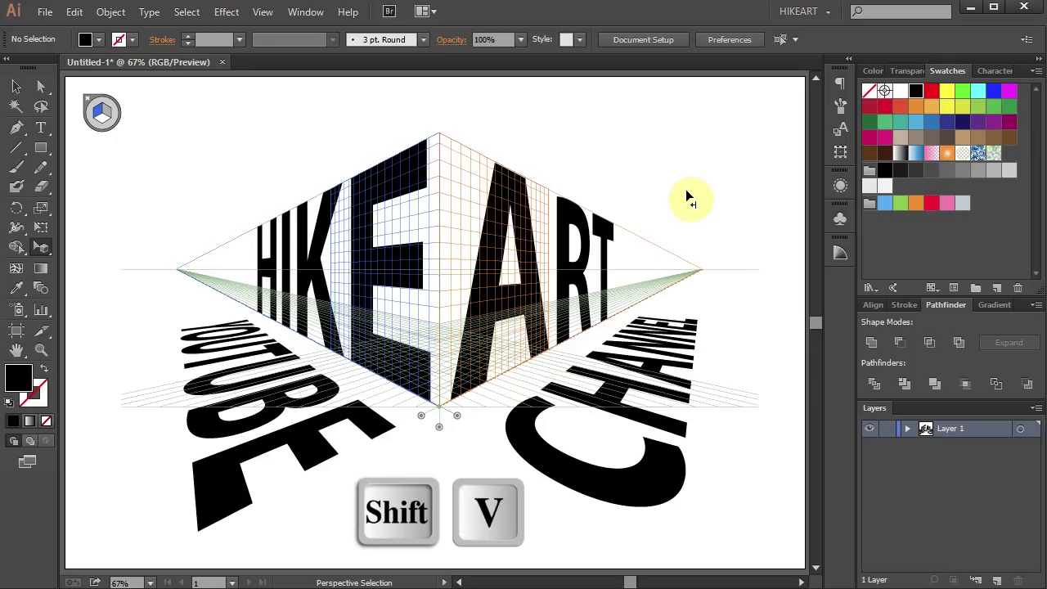
{"action": "left_click", "coordinate": [399, 192]}
{"action": "key", "text": "ctrl+F10"}
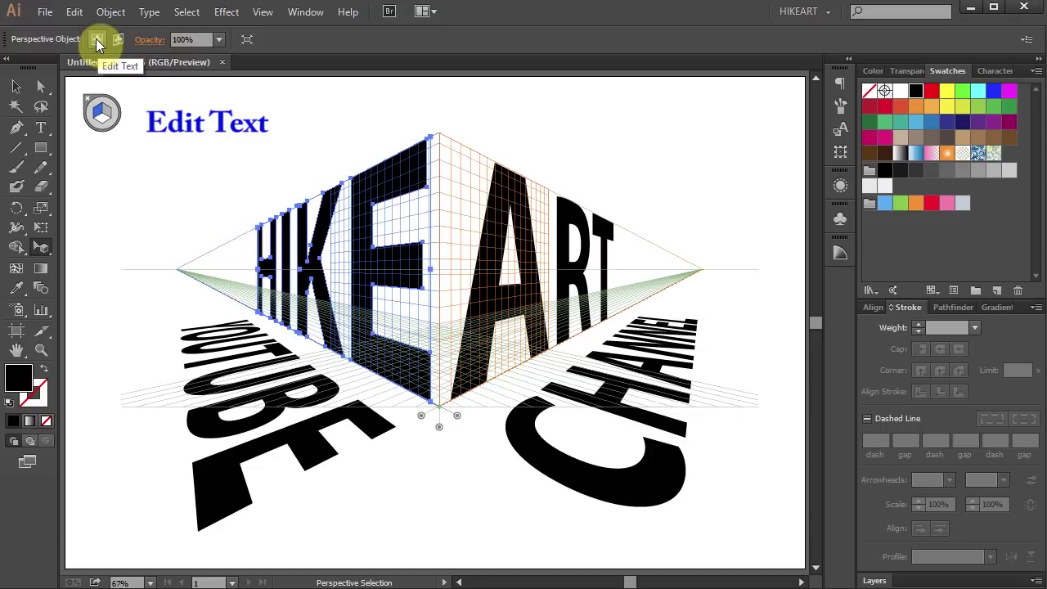
Via Edit Text, fill HIKE light blue with a 2 pt black stroke, then exit isolation
{"action": "left_click", "coordinate": [95, 39]}
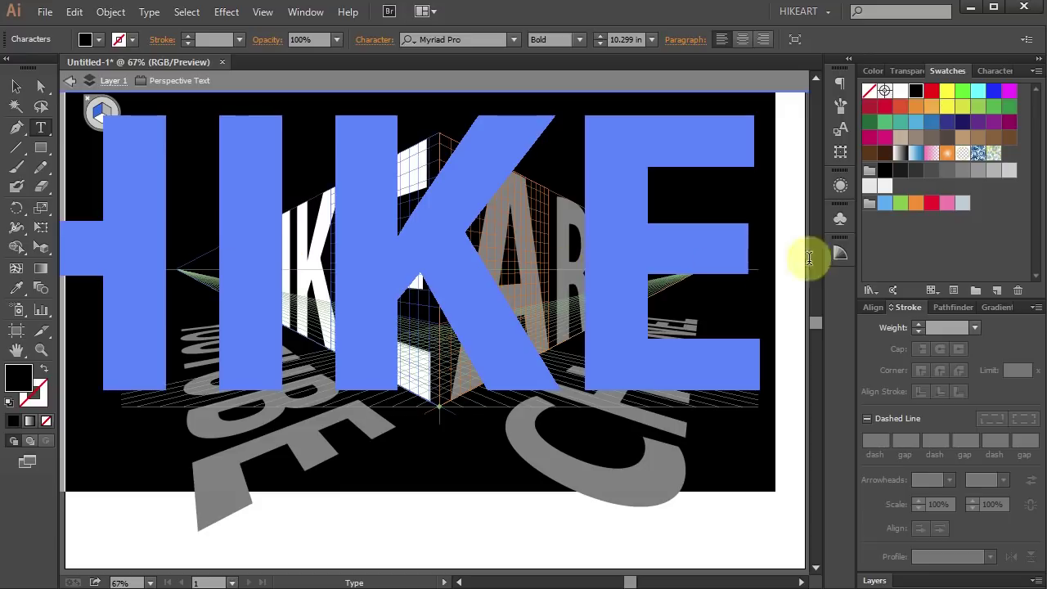
{"action": "left_click", "coordinate": [886, 204]}
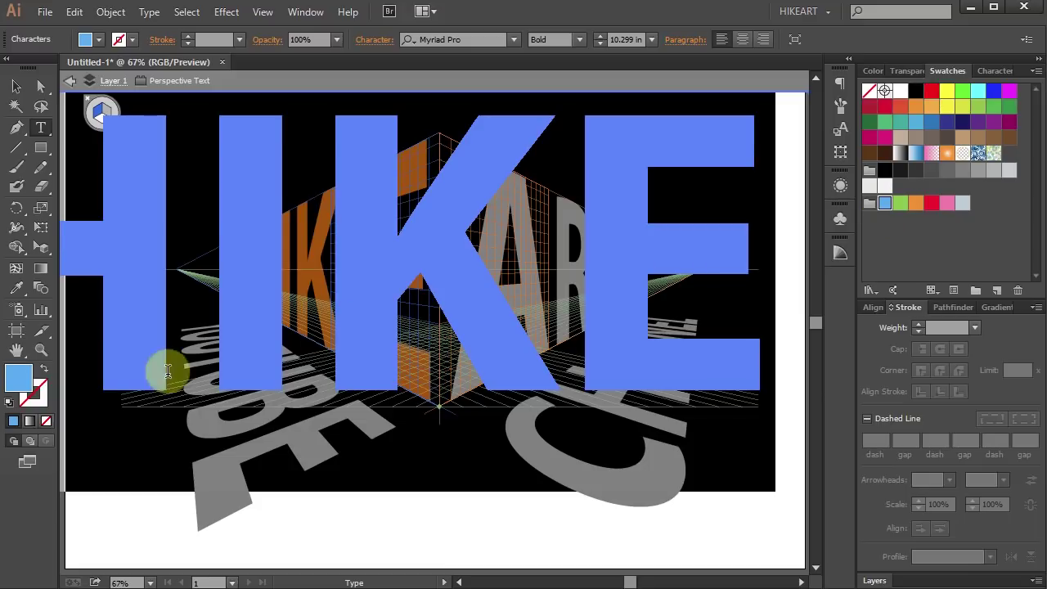
{"action": "left_click", "coordinate": [36, 396]}
{"action": "left_click", "coordinate": [878, 178]}
{"action": "left_click", "coordinate": [917, 324]}
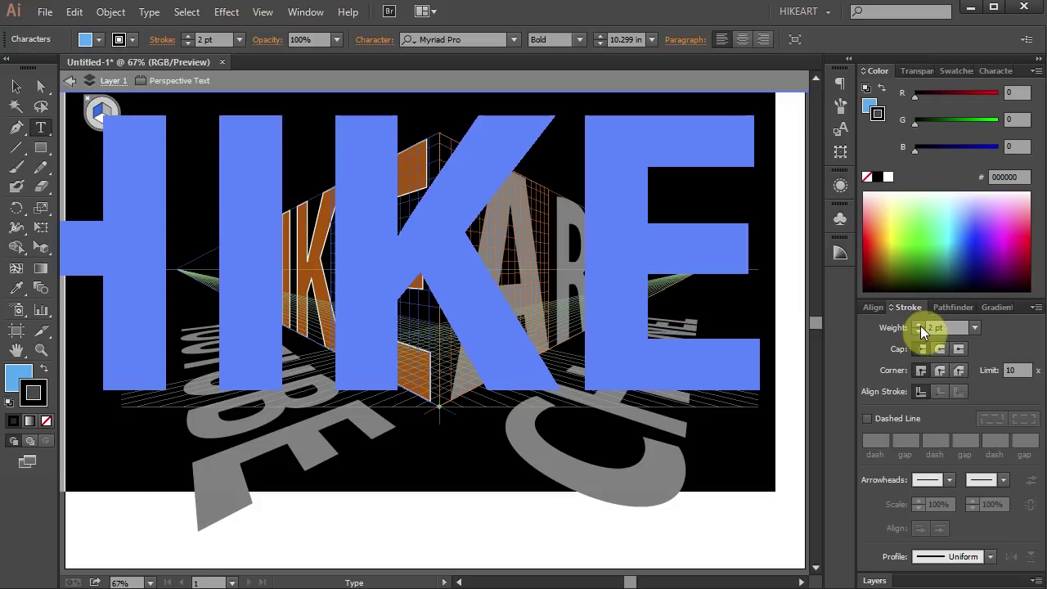
{"action": "left_click", "coordinate": [69, 84]}
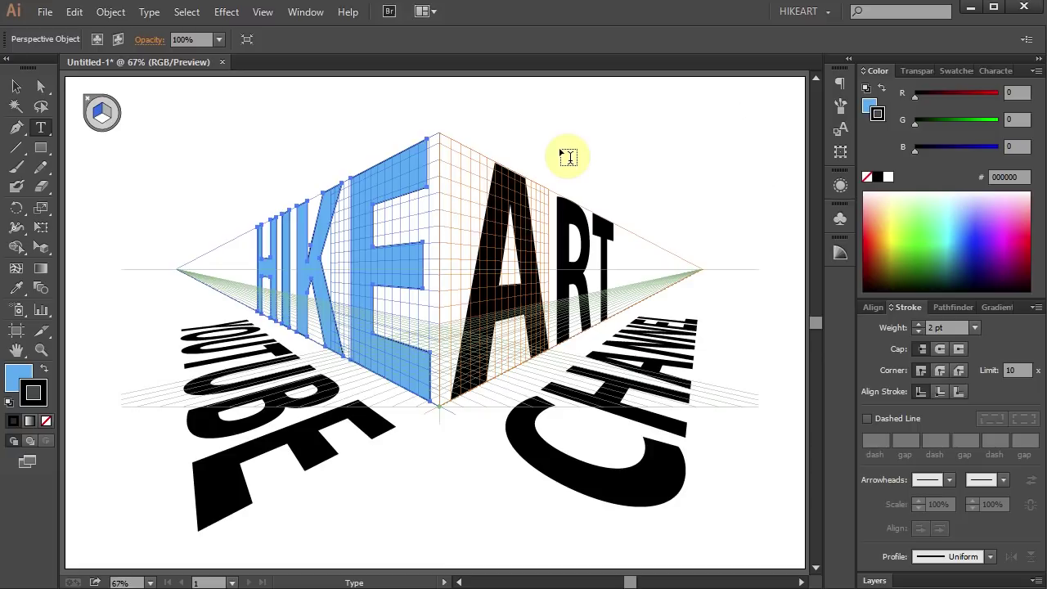
Select ART on the right wall and isolate the selected group
{"action": "key", "text": "shift+v"}
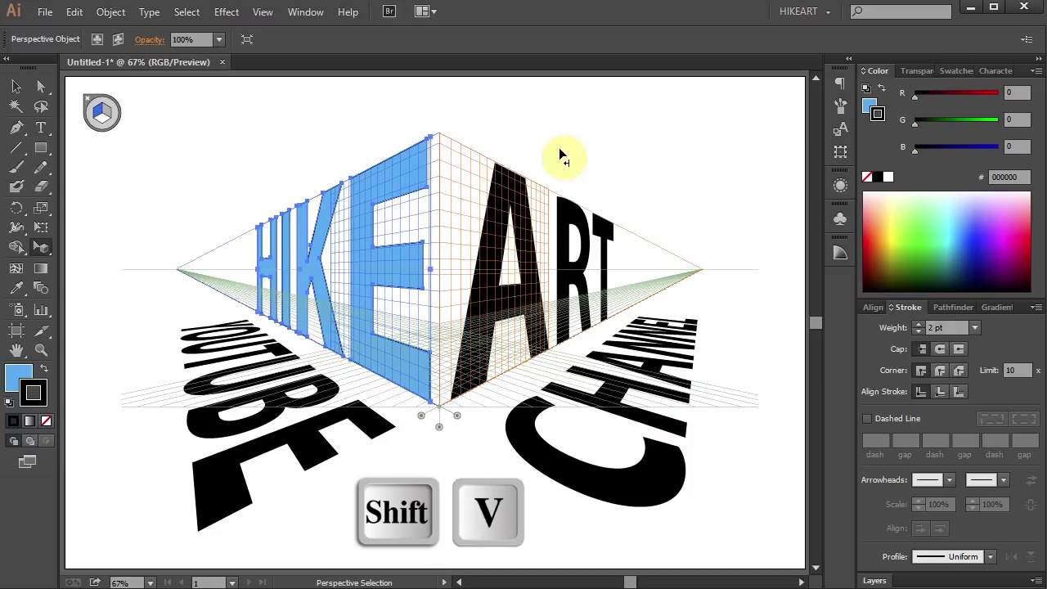
{"action": "left_click", "coordinate": [528, 229]}
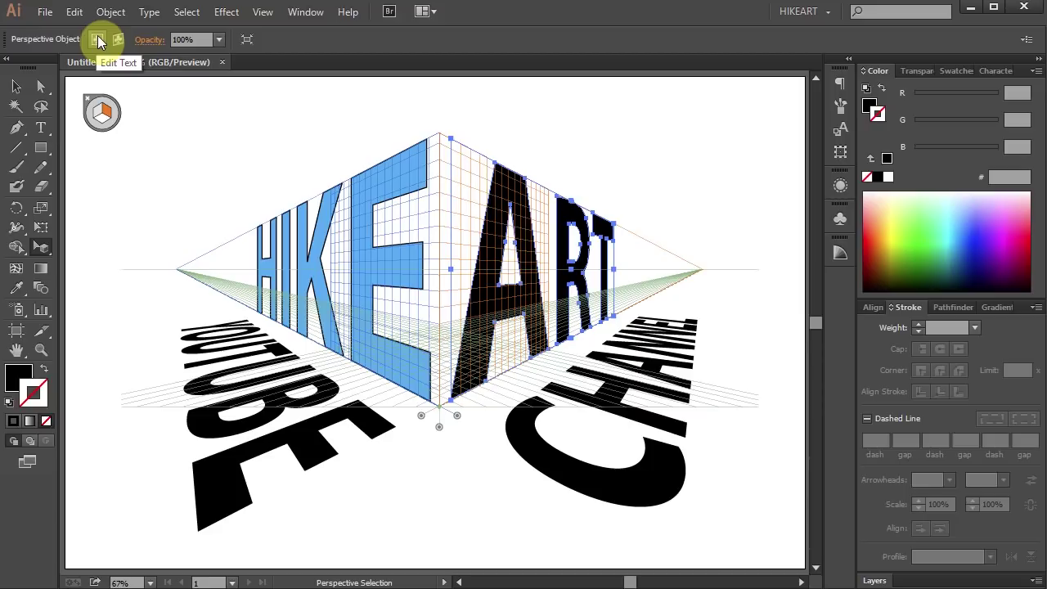
{"action": "right_click", "coordinate": [573, 211]}
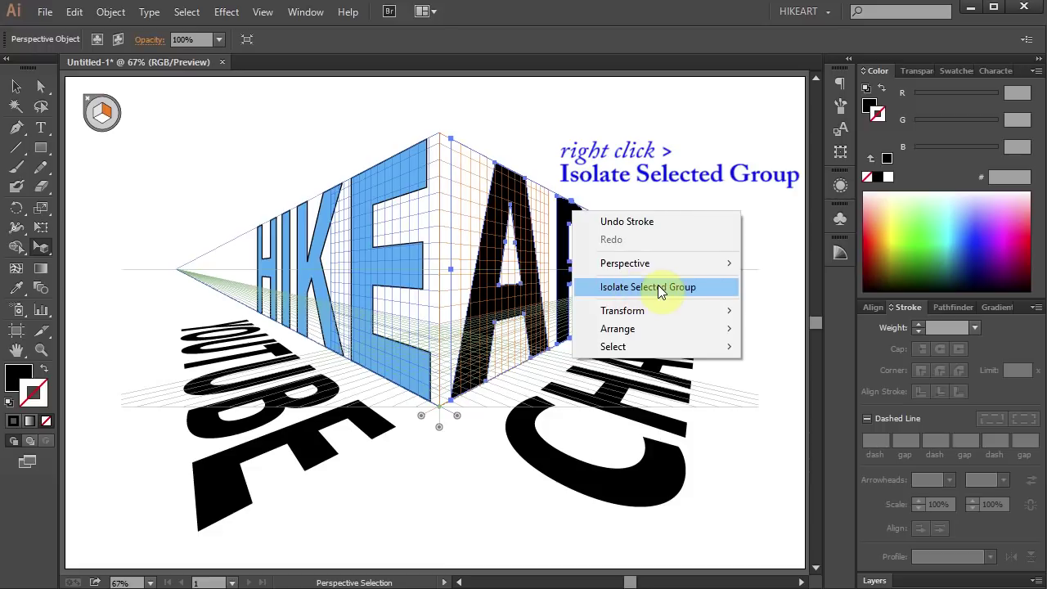
{"action": "left_click", "coordinate": [663, 285]}
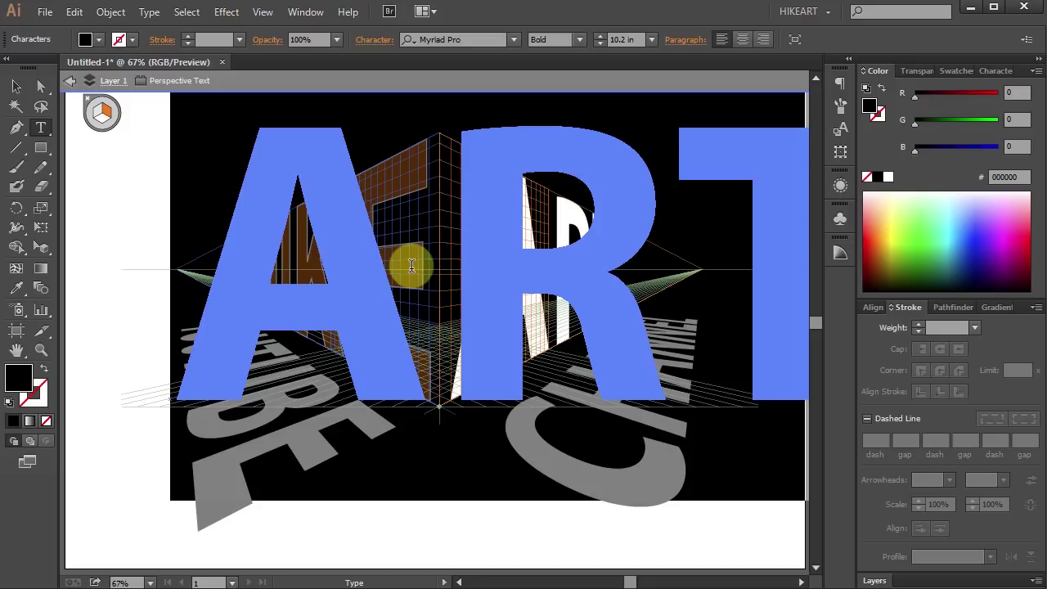
{"action": "key", "text": "Escape"}
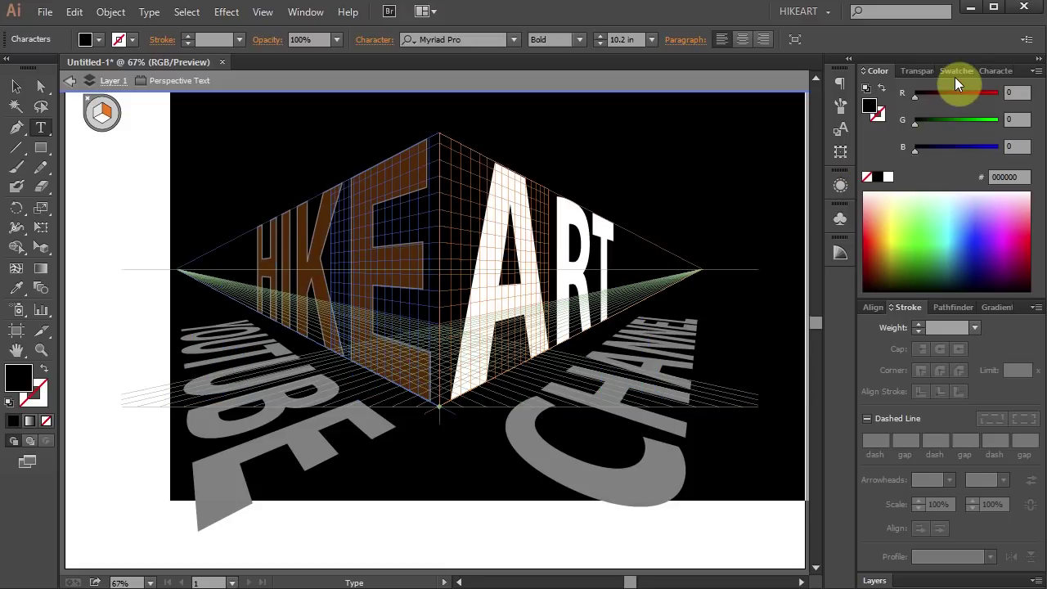
Fill ART light blue with a 2 pt black stroke, then exit Isolation Mode
{"action": "left_click", "coordinate": [955, 72]}
{"action": "left_click", "coordinate": [871, 184]}
{"action": "left_click", "coordinate": [877, 70]}
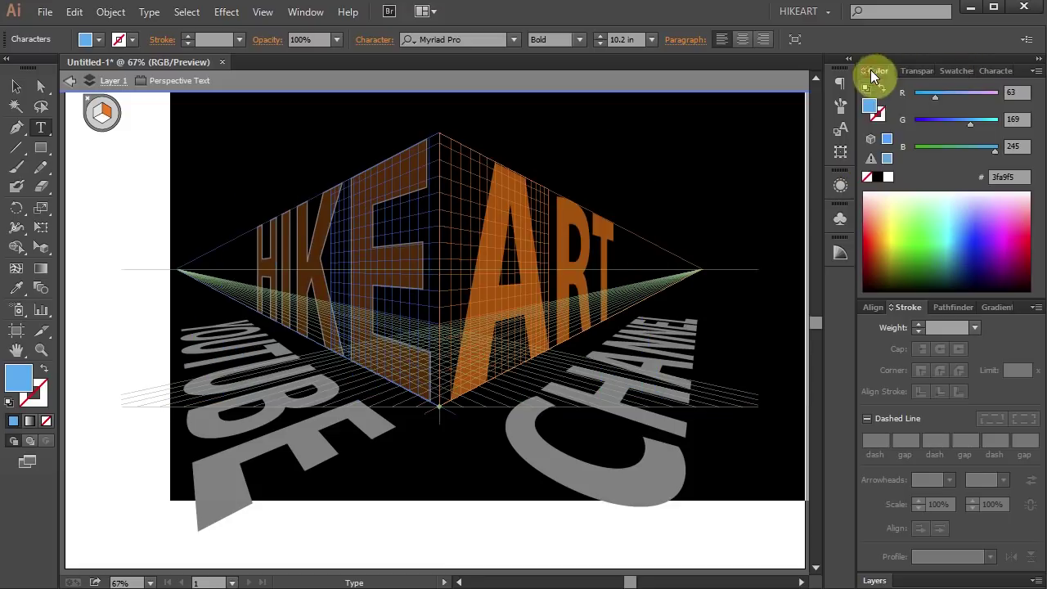
{"action": "left_click", "coordinate": [883, 176]}
{"action": "left_click", "coordinate": [661, 222]}
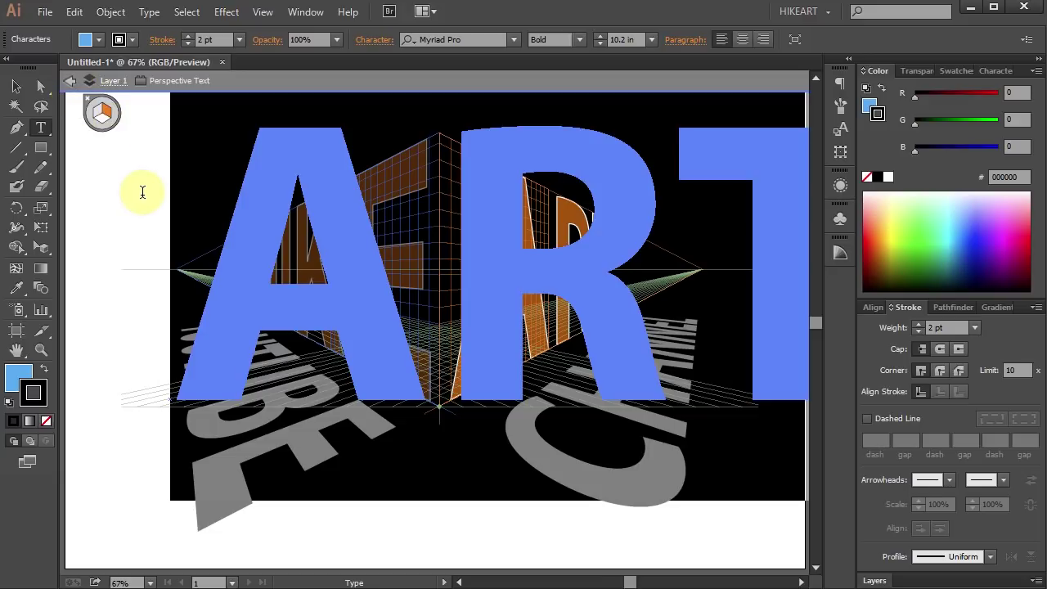
{"action": "key", "text": "Escape"}
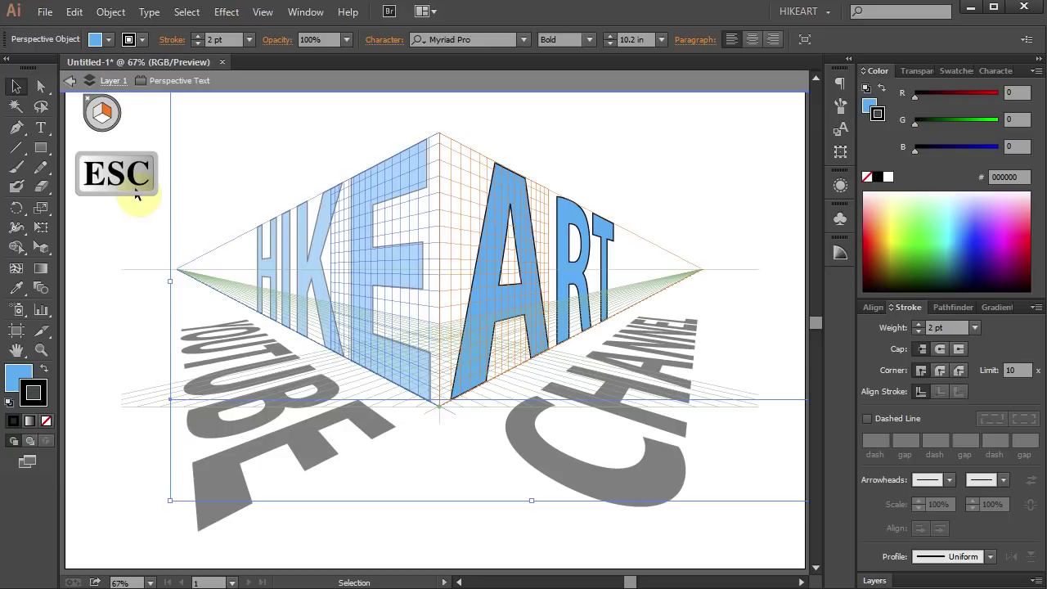
{"action": "right_click", "coordinate": [135, 189]}
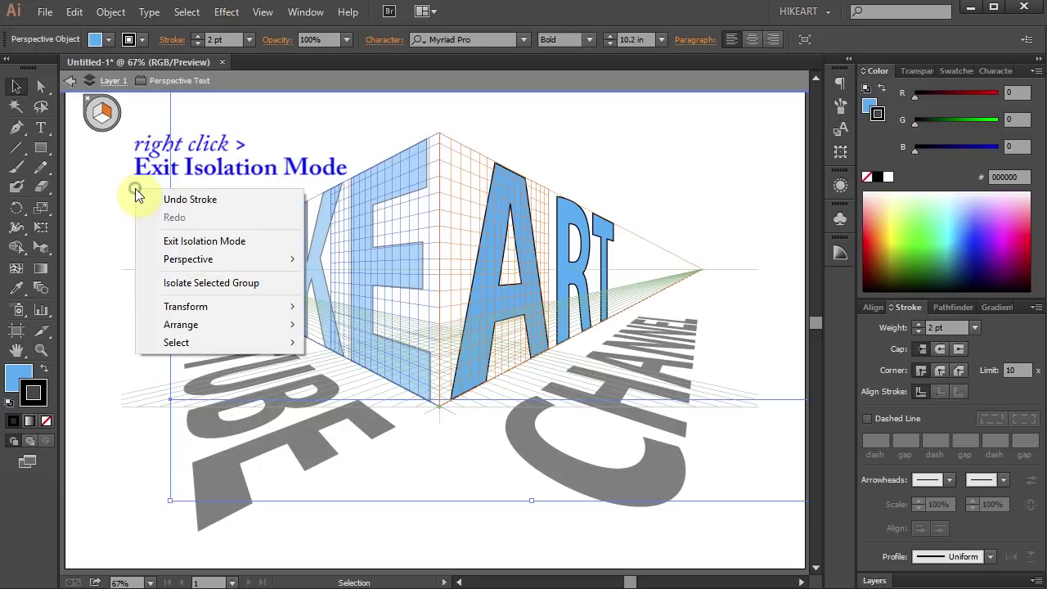
{"action": "left_click", "coordinate": [196, 245]}
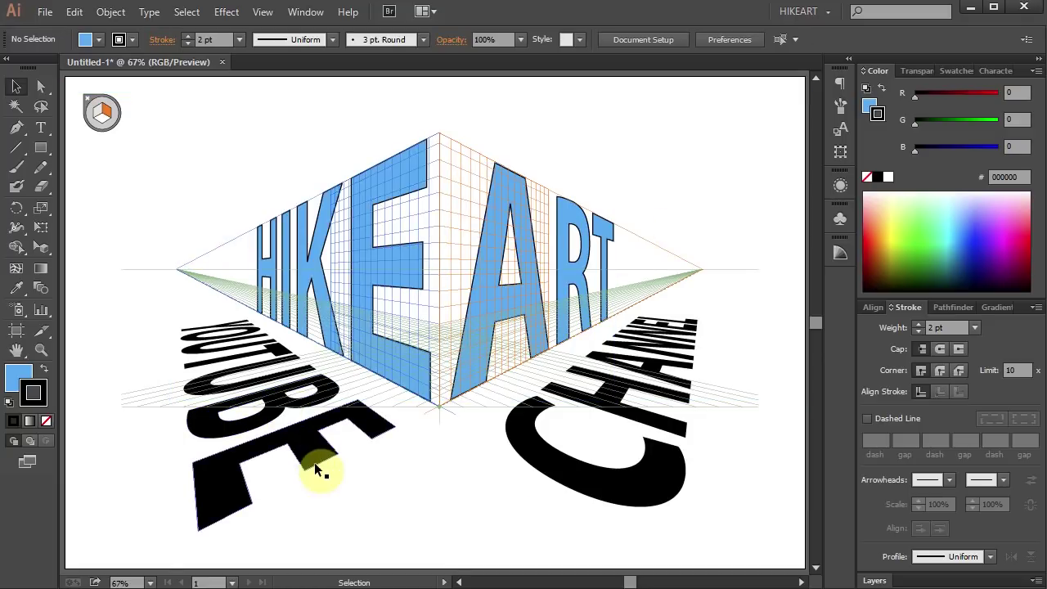
Fill the YOUTUBE floor lettering with red in isolation mode, then exit isolation
{"action": "key", "text": "shift+v"}
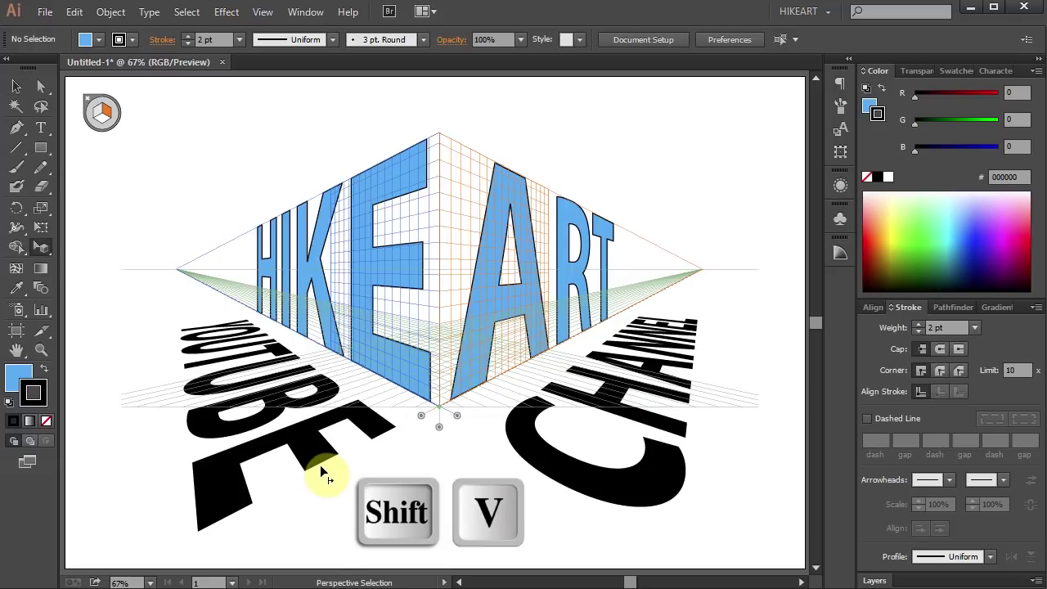
{"action": "left_click", "coordinate": [319, 461]}
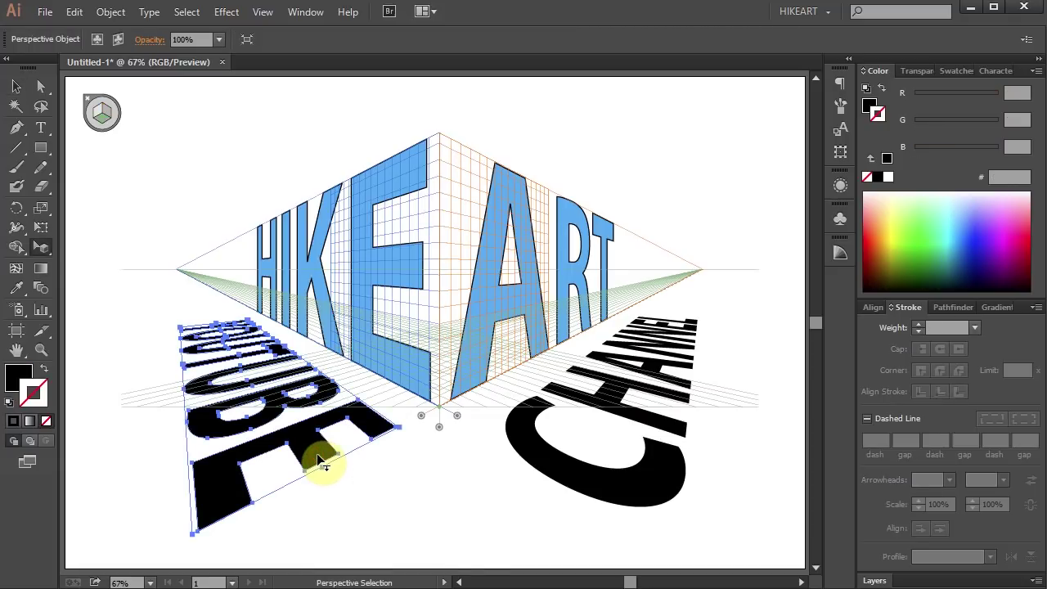
{"action": "right_click", "coordinate": [322, 462]}
{"action": "left_click", "coordinate": [398, 528]}
{"action": "left_click", "coordinate": [947, 70]}
{"action": "left_click", "coordinate": [932, 92]}
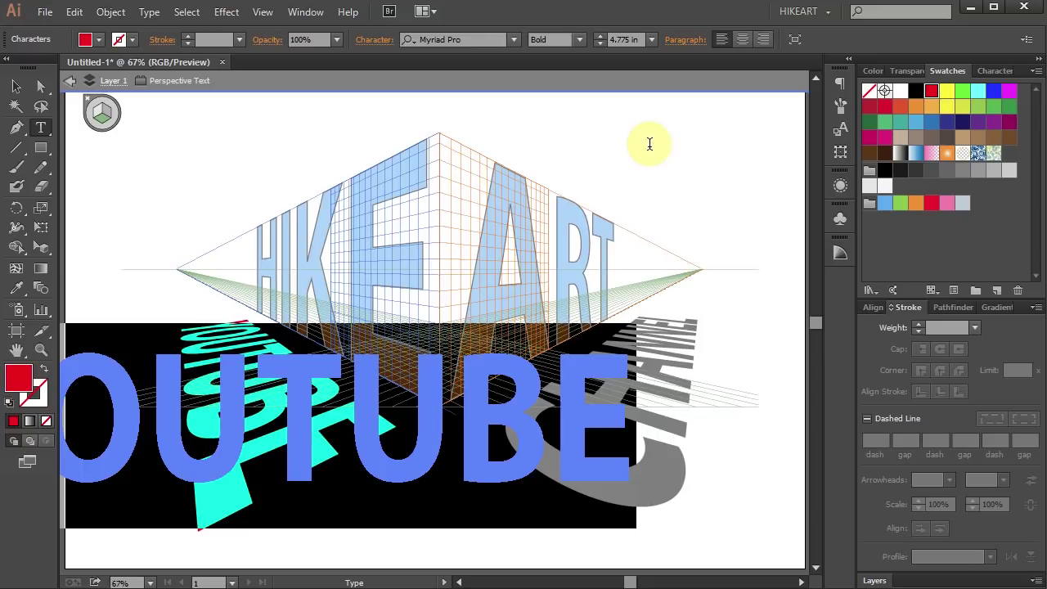
{"action": "key", "text": "Escape"}
{"action": "right_click", "coordinate": [651, 189]}
{"action": "left_click", "coordinate": [714, 198]}
Change the ART lettering on the right wall to the Vineta BT font
{"action": "key", "text": "shift+v"}
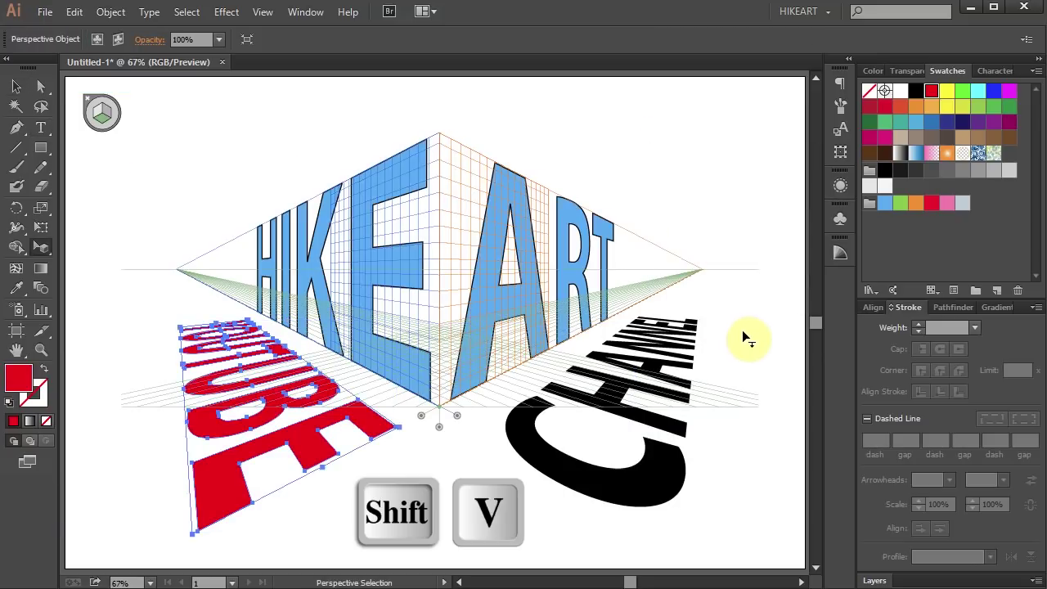
{"action": "left_click", "coordinate": [747, 321]}
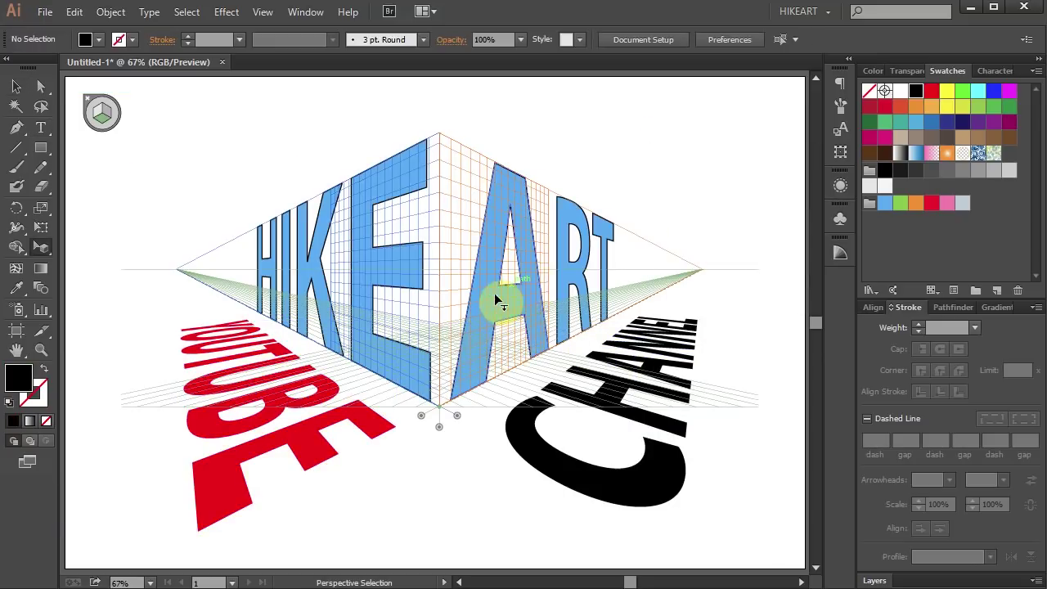
{"action": "left_click", "coordinate": [524, 310]}
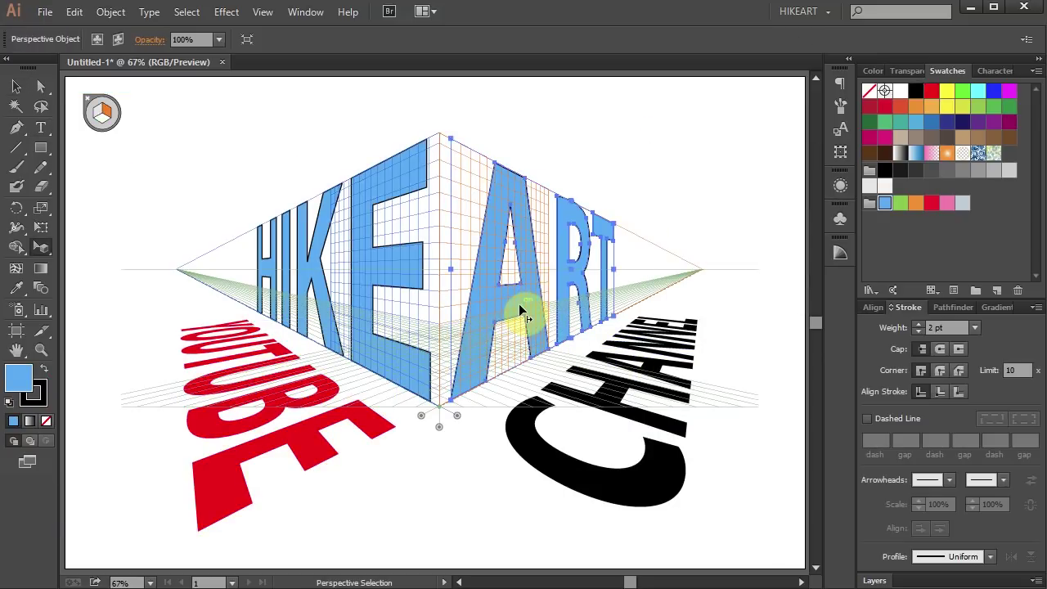
{"action": "left_click", "coordinate": [100, 41]}
{"action": "left_click", "coordinate": [989, 70]}
{"action": "left_click", "coordinate": [904, 116]}
{"action": "type", "text": "vine"}
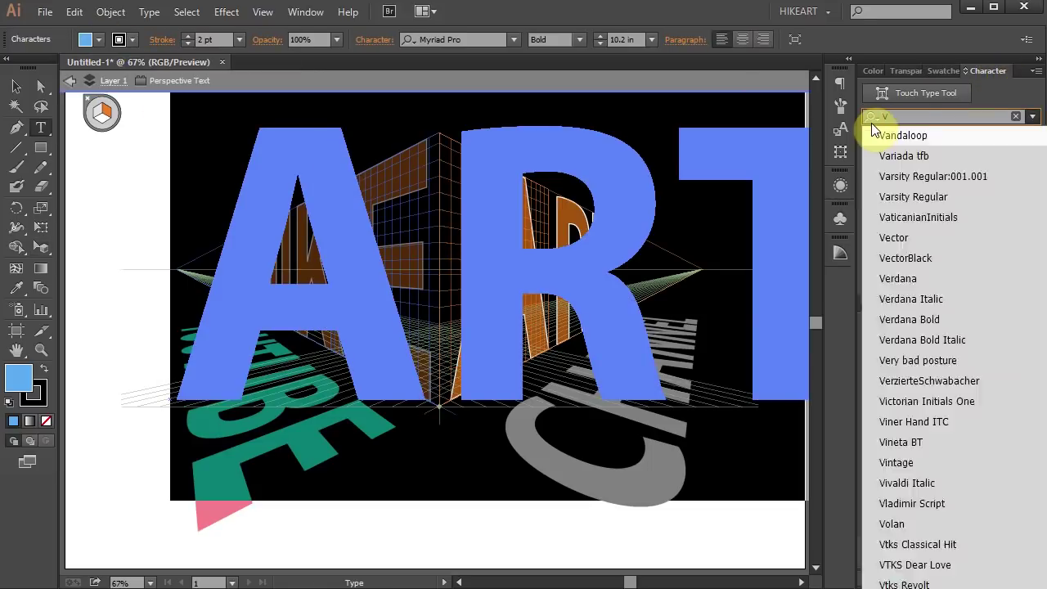
{"action": "left_click", "coordinate": [888, 159]}
{"action": "key", "text": "Escape"}
{"action": "left_click", "coordinate": [585, 155]}
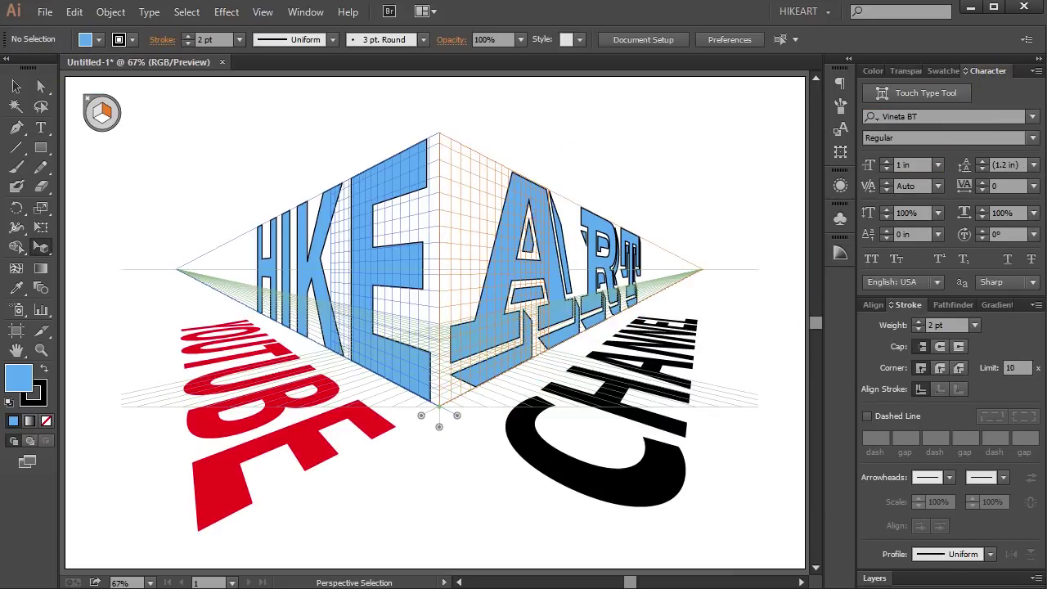